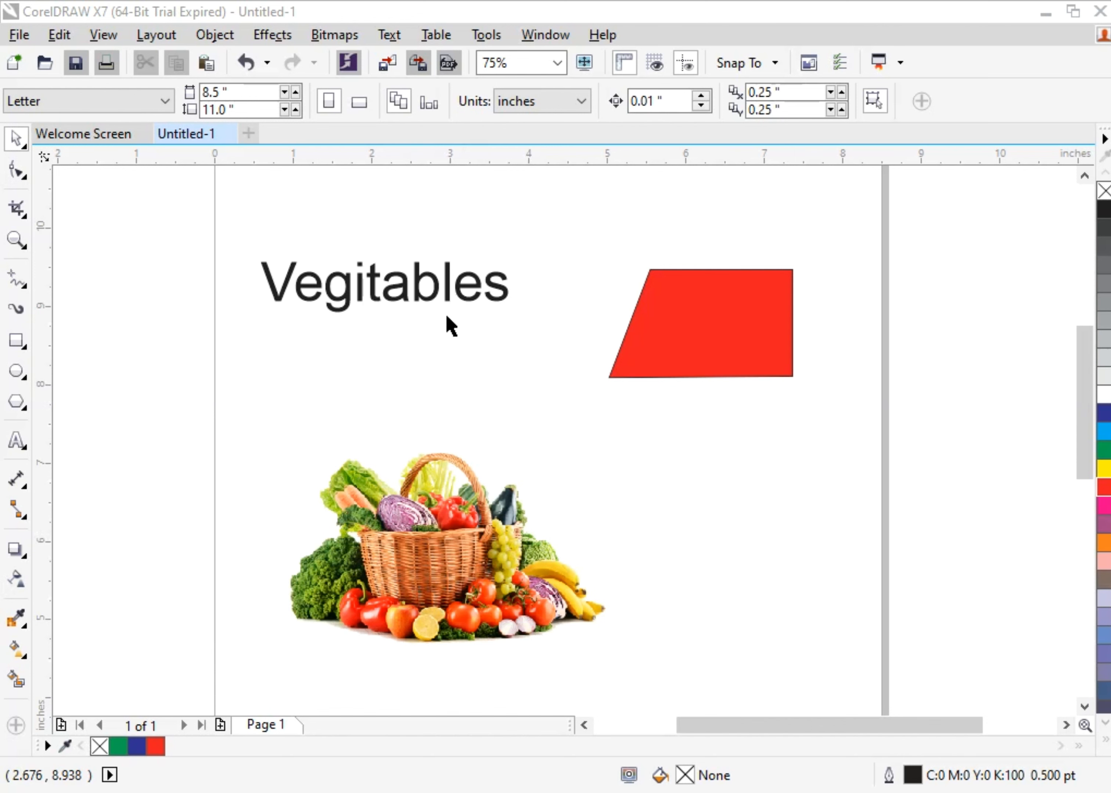
- Mirror the "Vegitables" text horizontally several times and return it to its original orientation
scroll(343, 253, "up", 1)
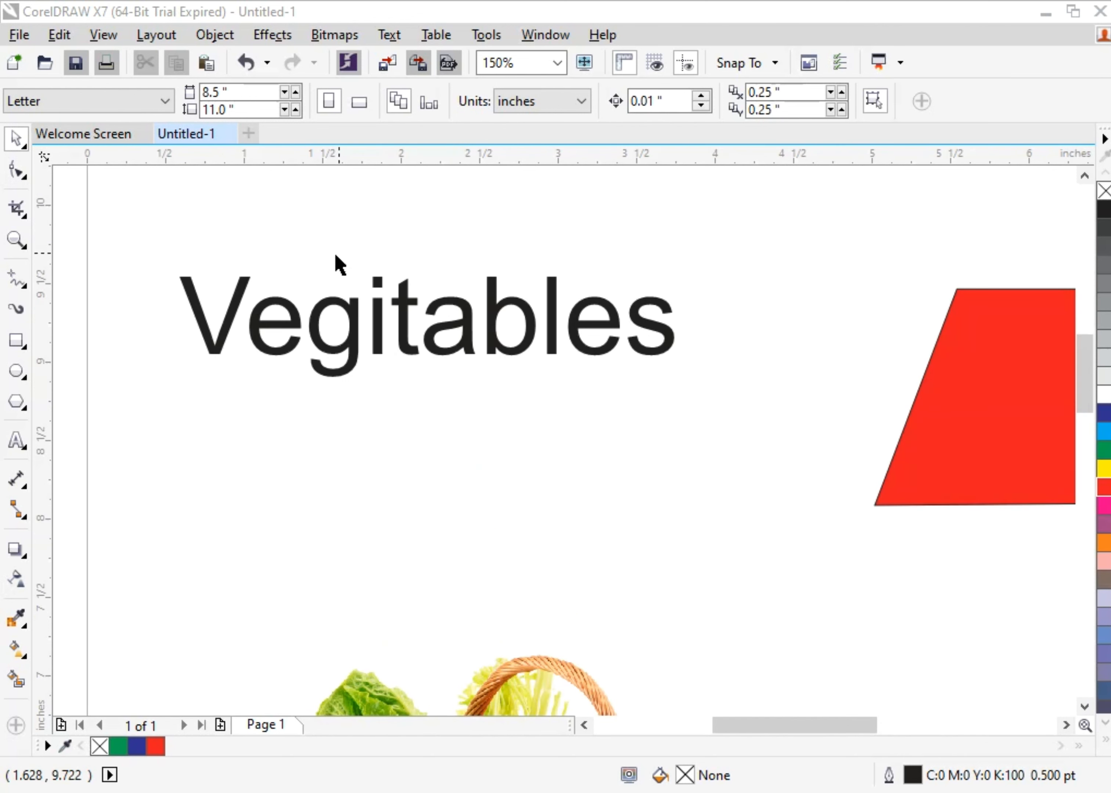
scroll(345, 245, "up", 1)
scroll(368, 289, "down", 1)
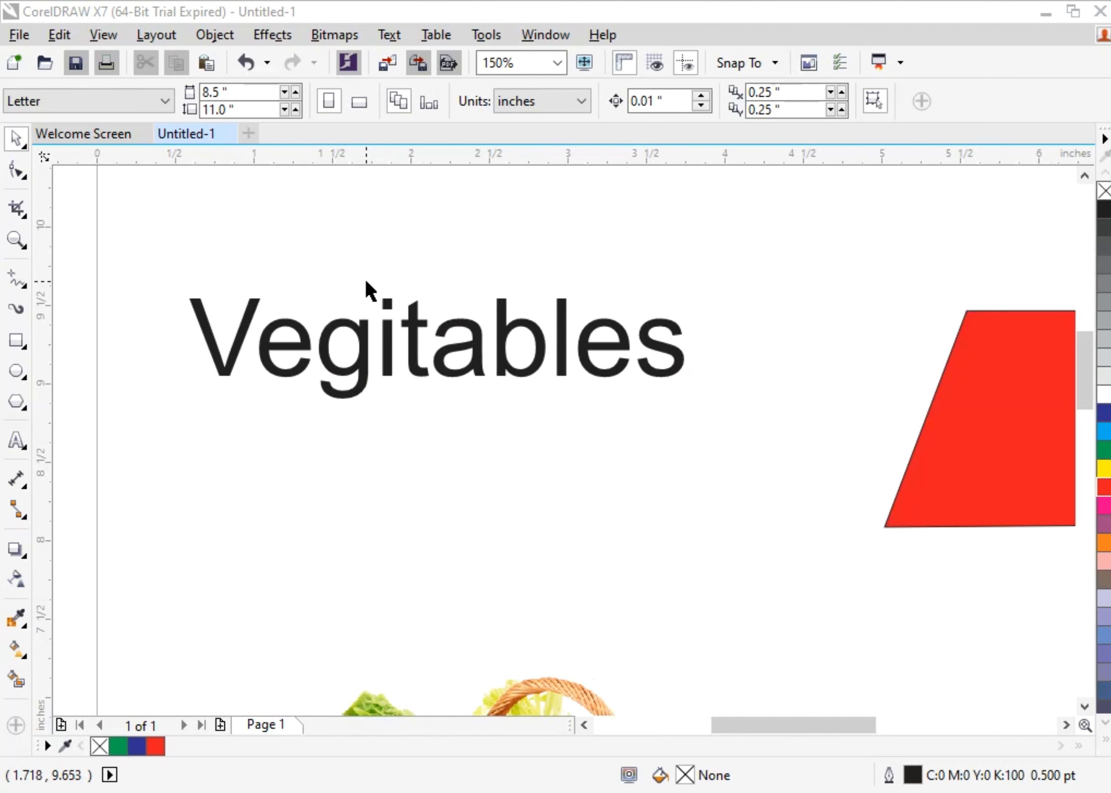
left_click(1084, 175)
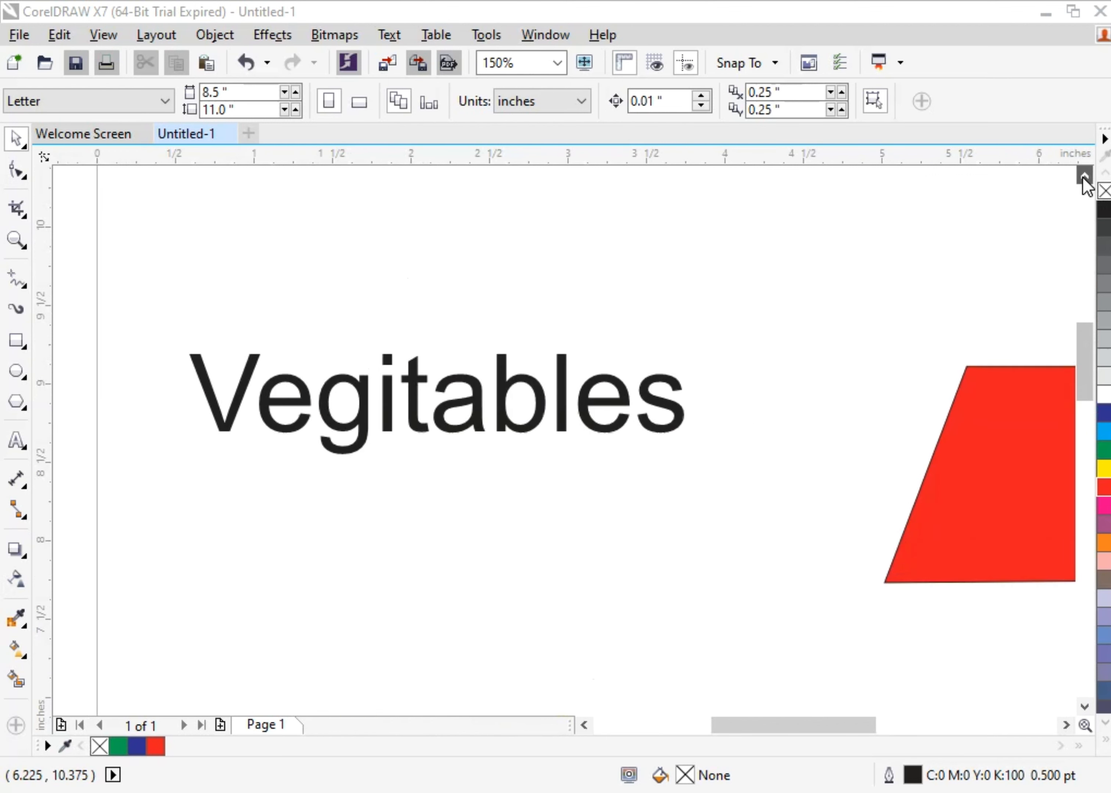
left_click(361, 428)
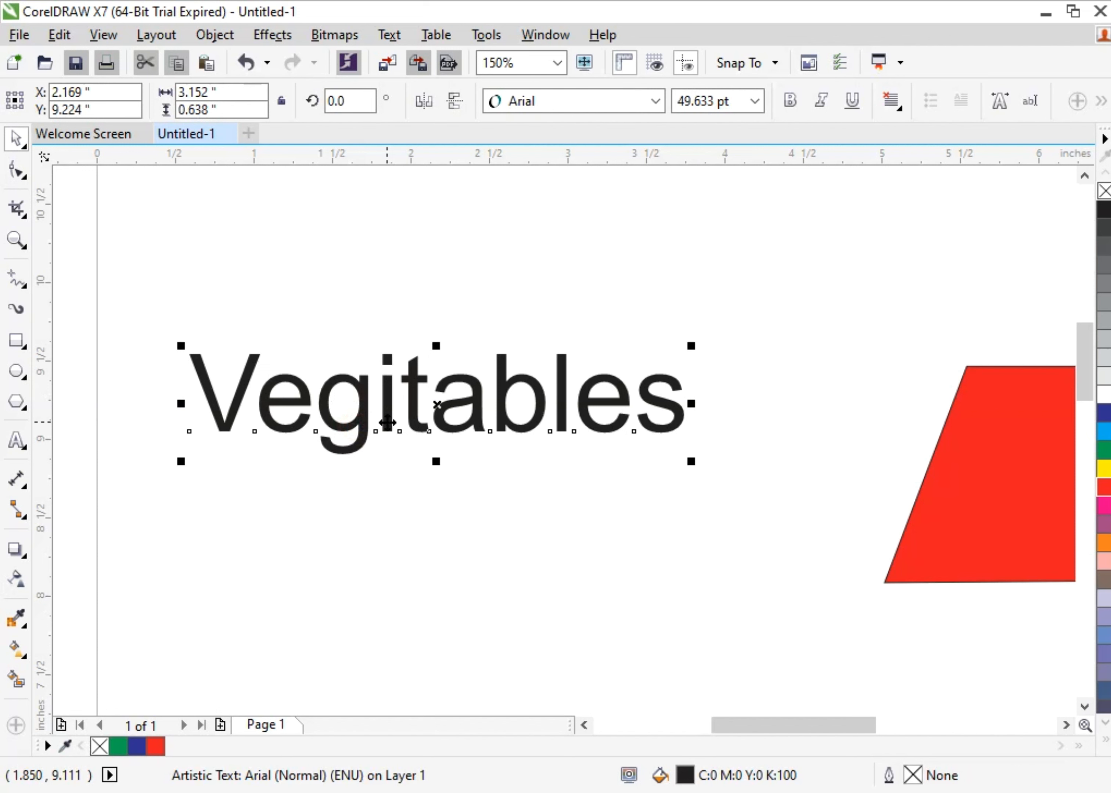
left_click(423, 103)
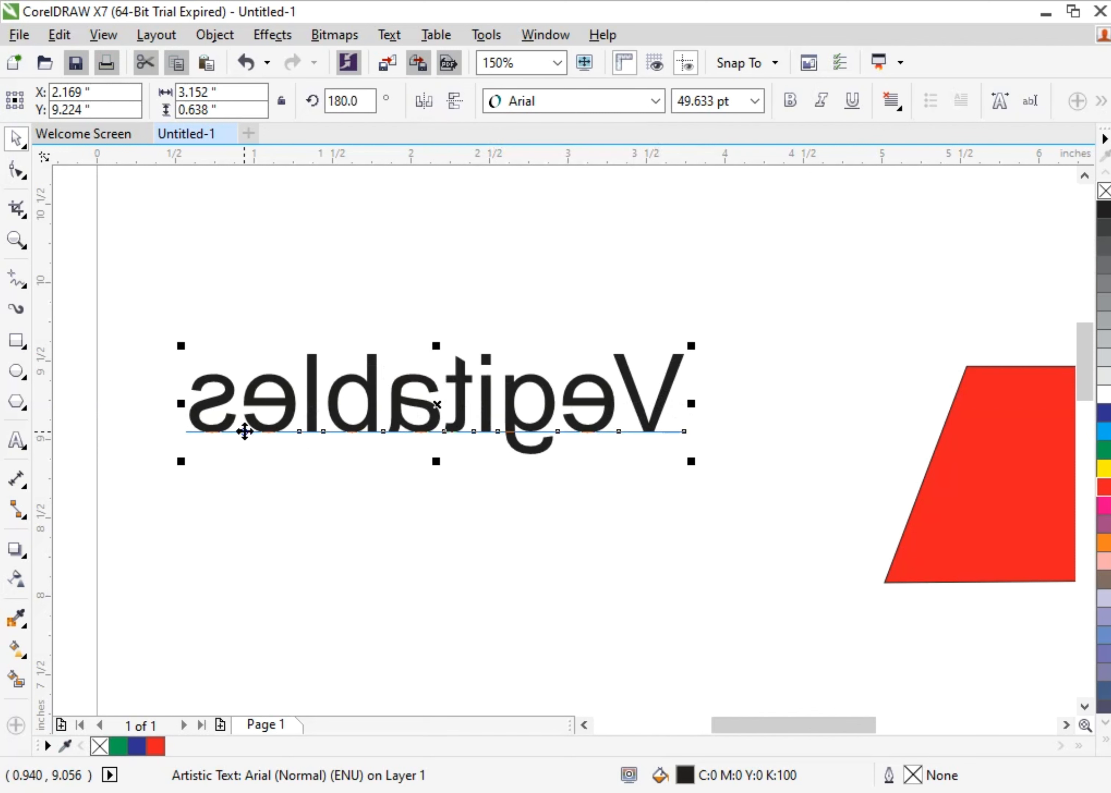
left_click(424, 101)
left_click(424, 102)
left_click(424, 101)
left_click(424, 102)
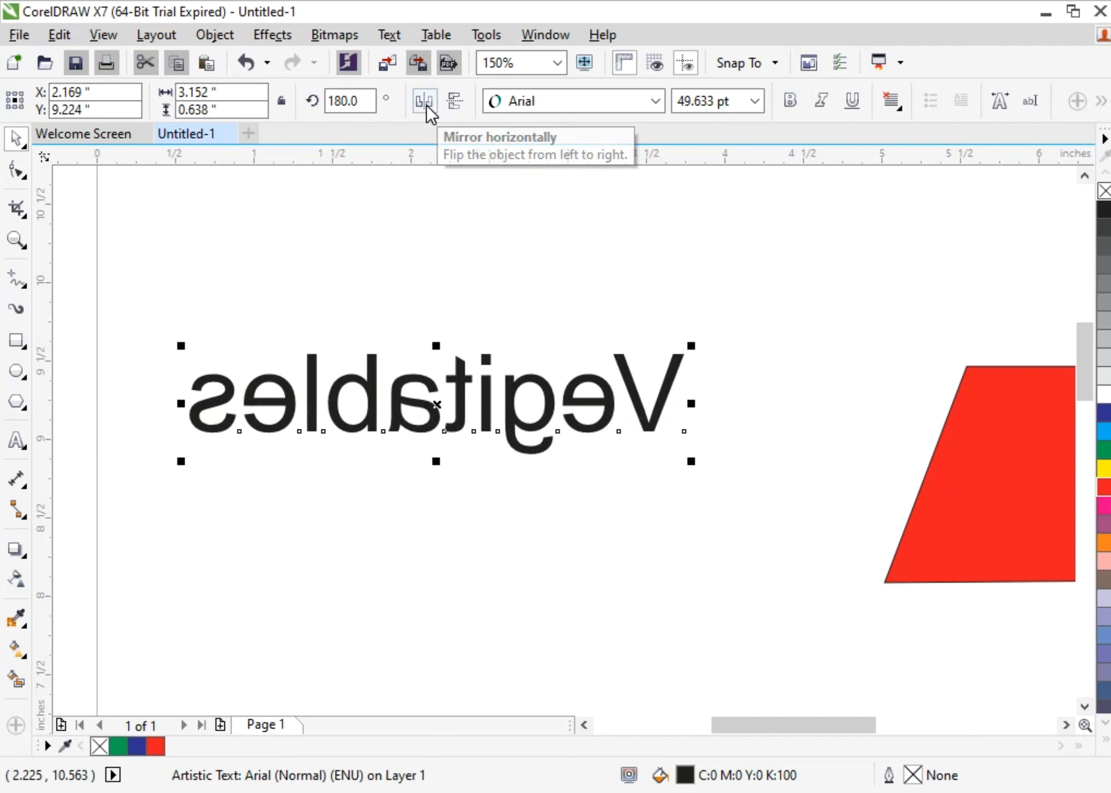
left_click(426, 105)
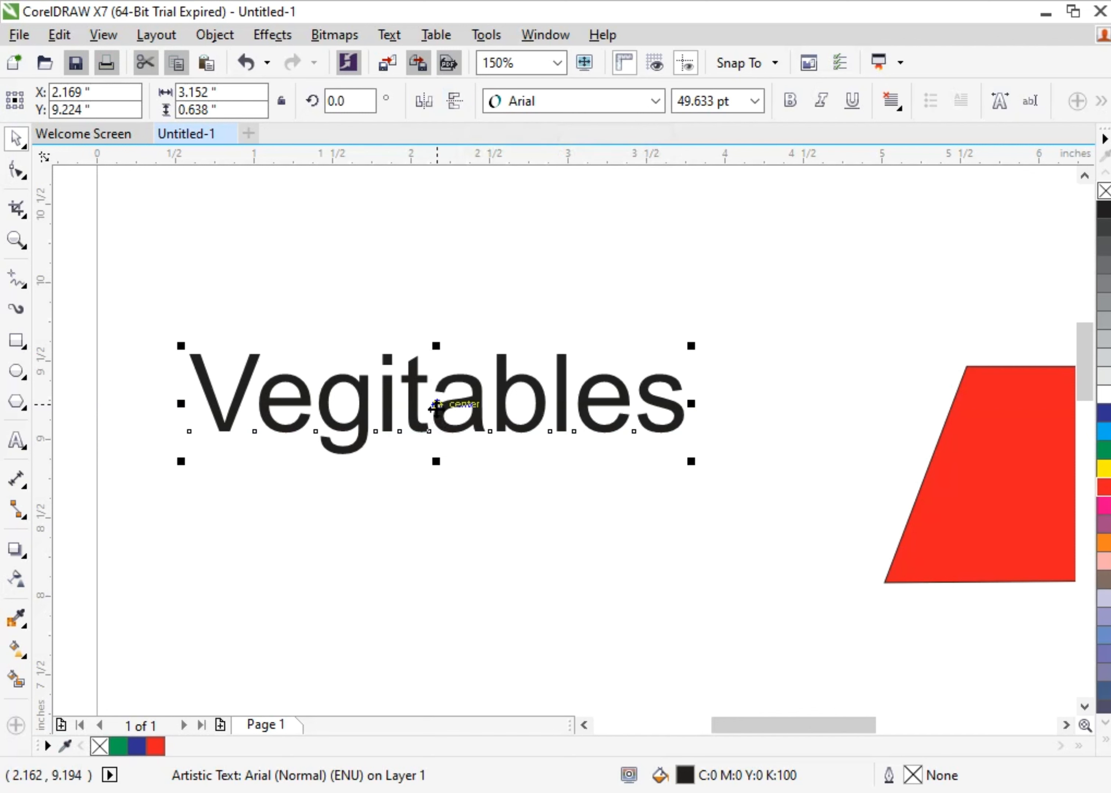
- Mirror the "Vegitables" text vertically several times, return it to upright and deselect it
left_click(454, 104)
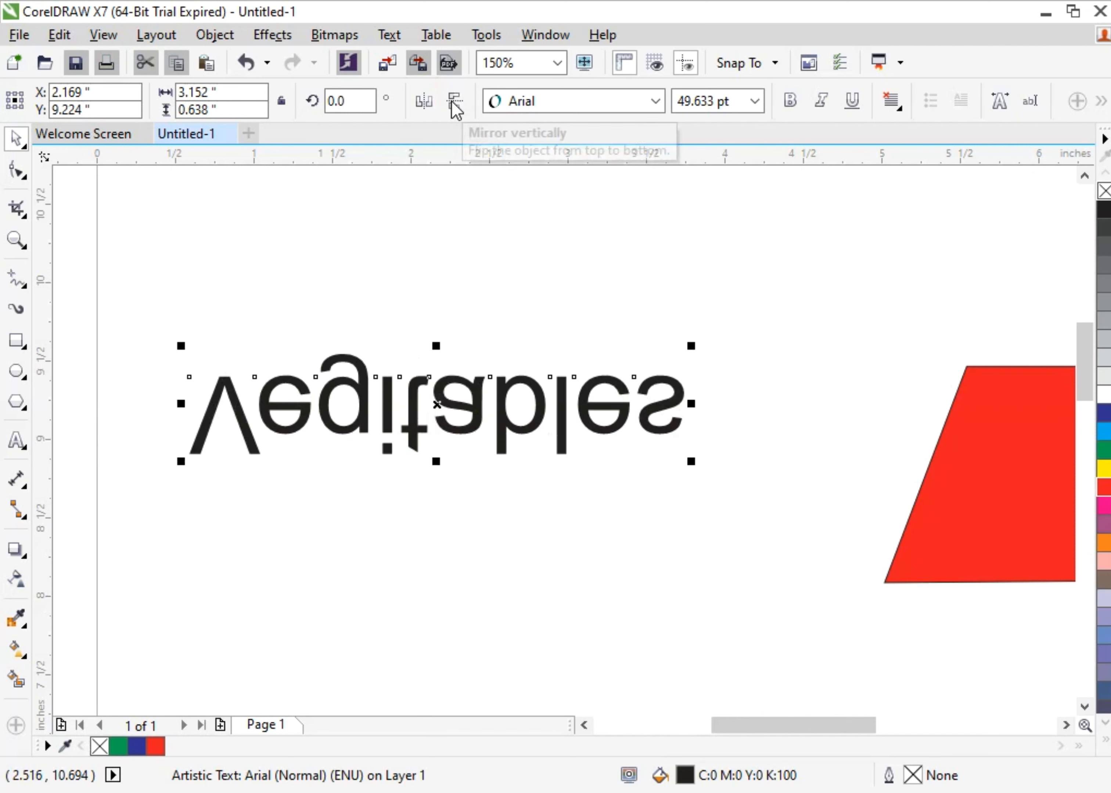
left_click(452, 103)
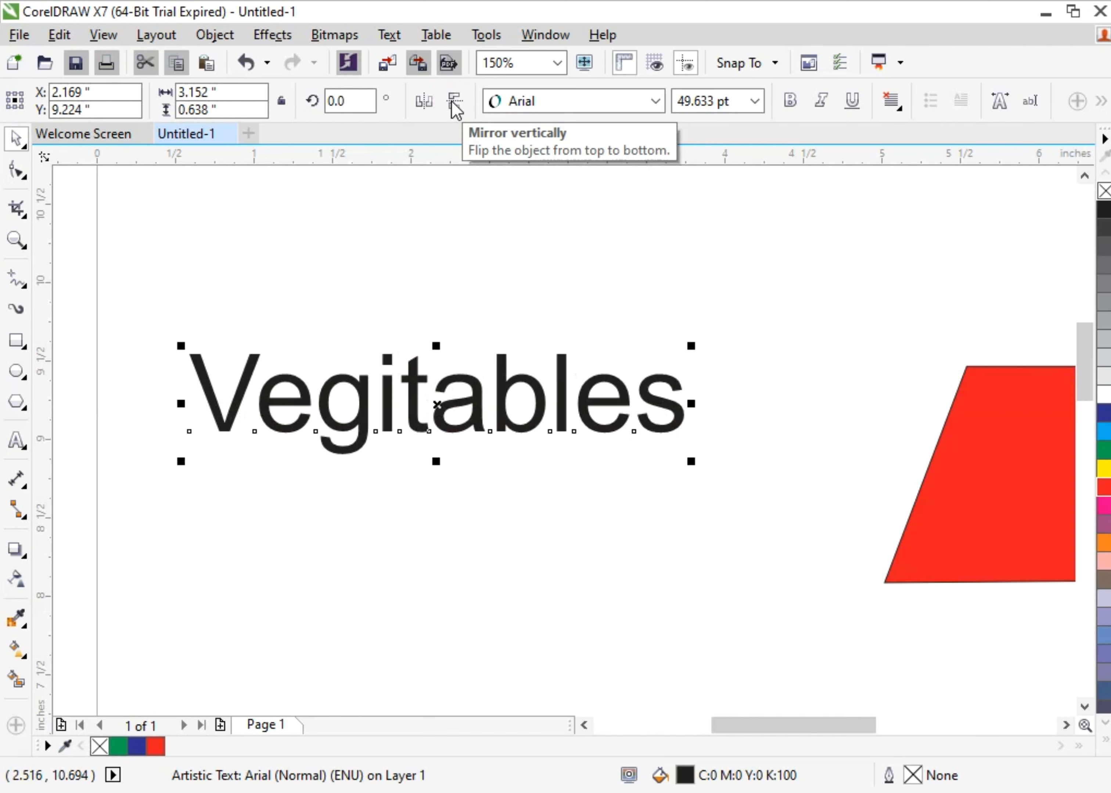
left_click(451, 101)
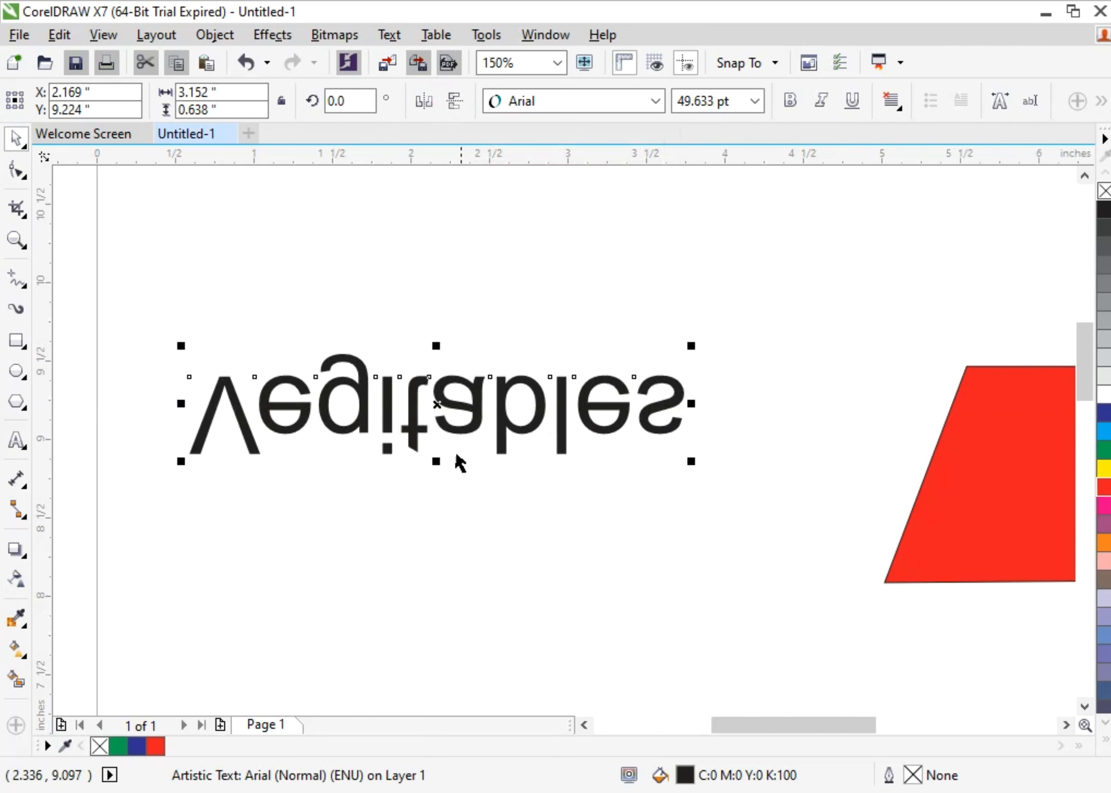
left_click(453, 100)
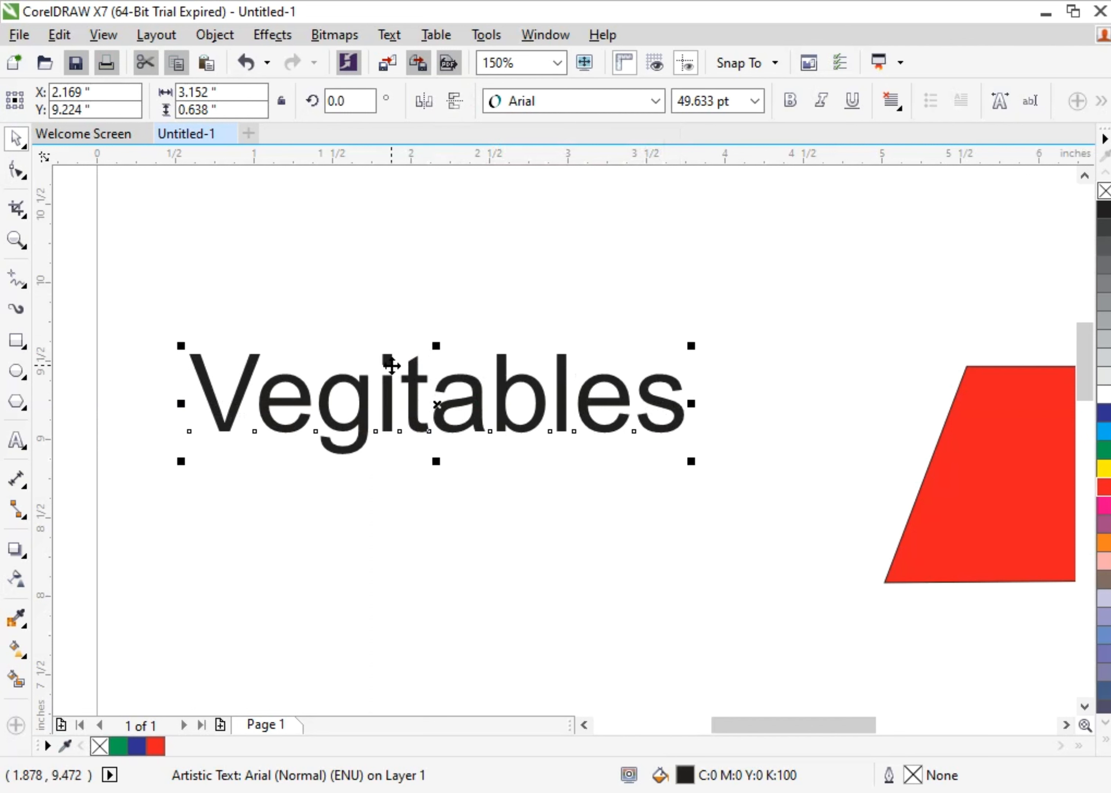
left_click(454, 102)
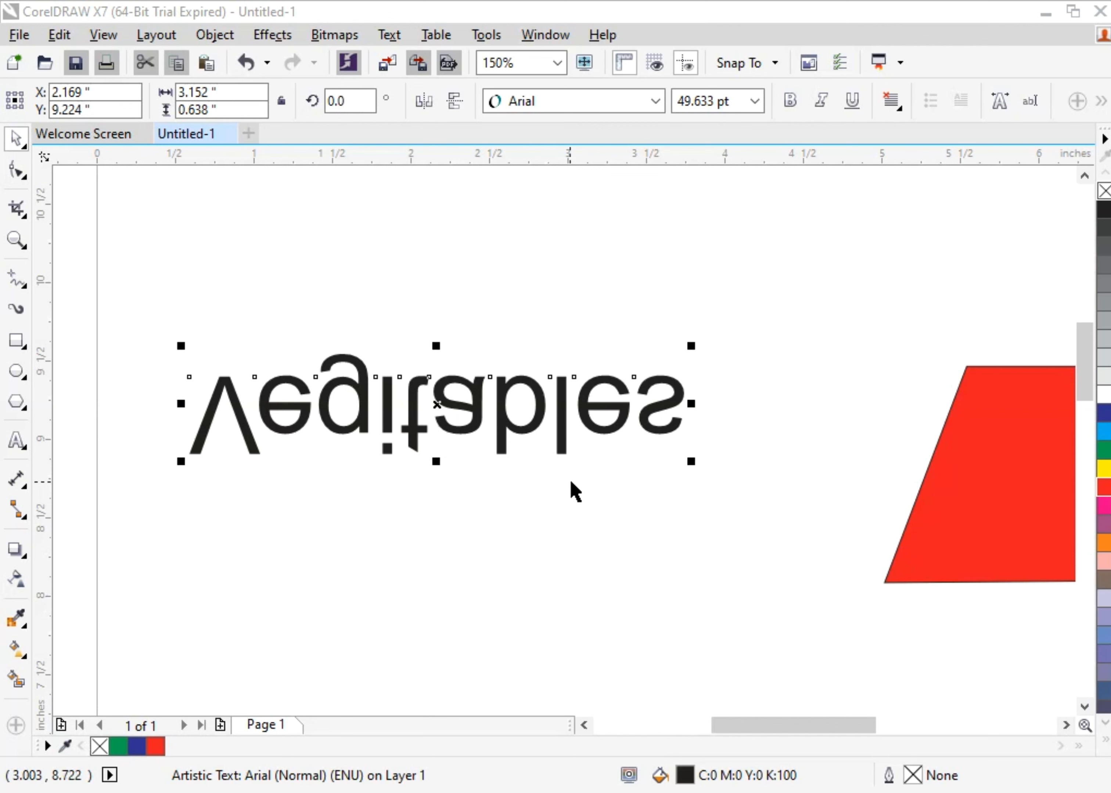
left_click(454, 102)
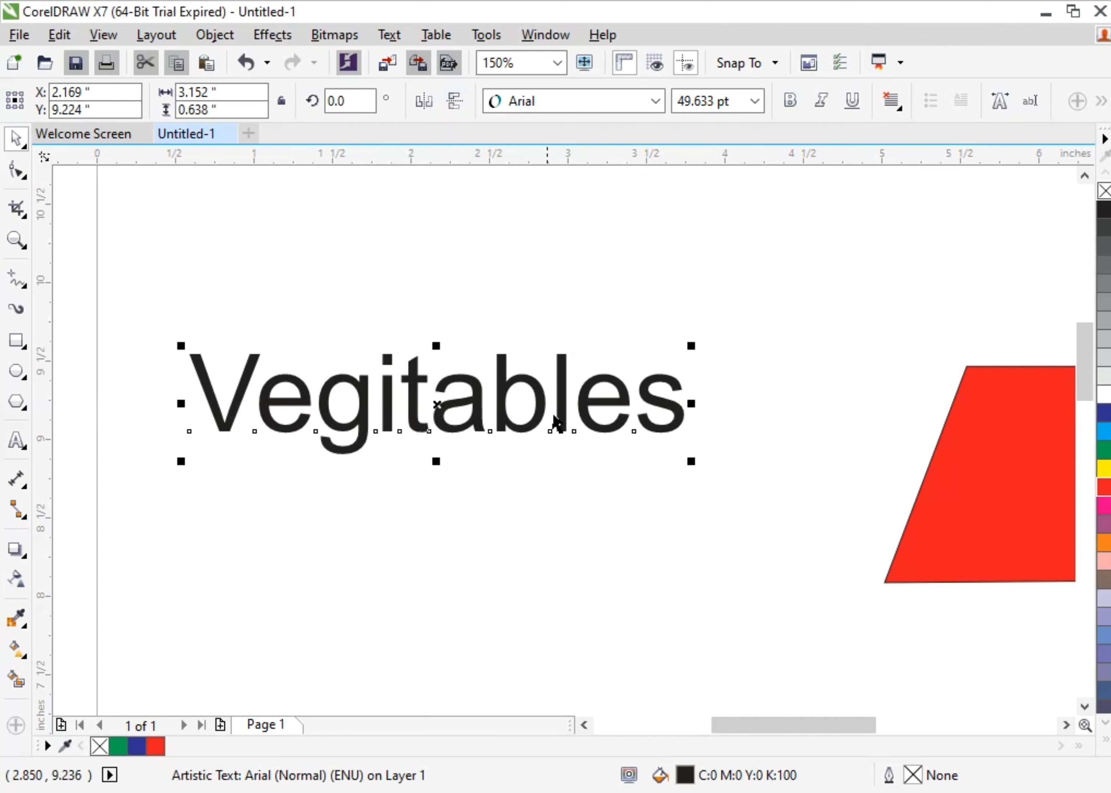
left_click(550, 311)
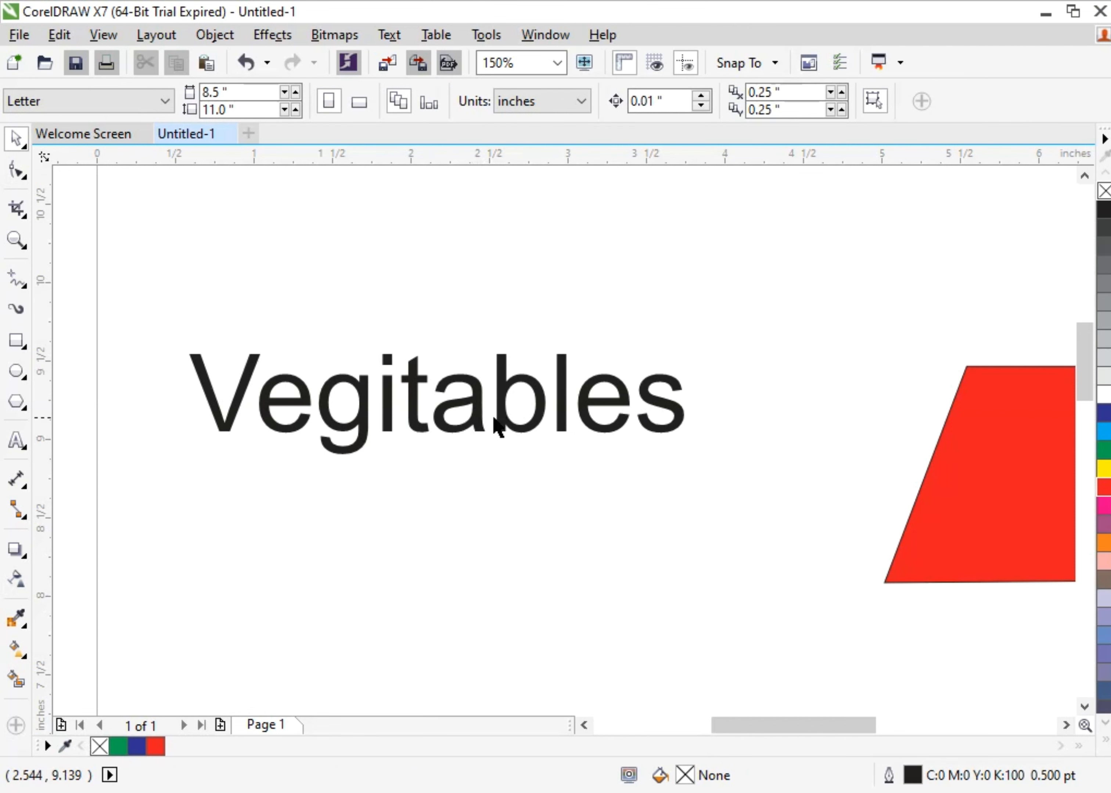
- Examine the text, the red four-sided shape and the vegetable basket image by selecting each in turn
left_click(478, 422)
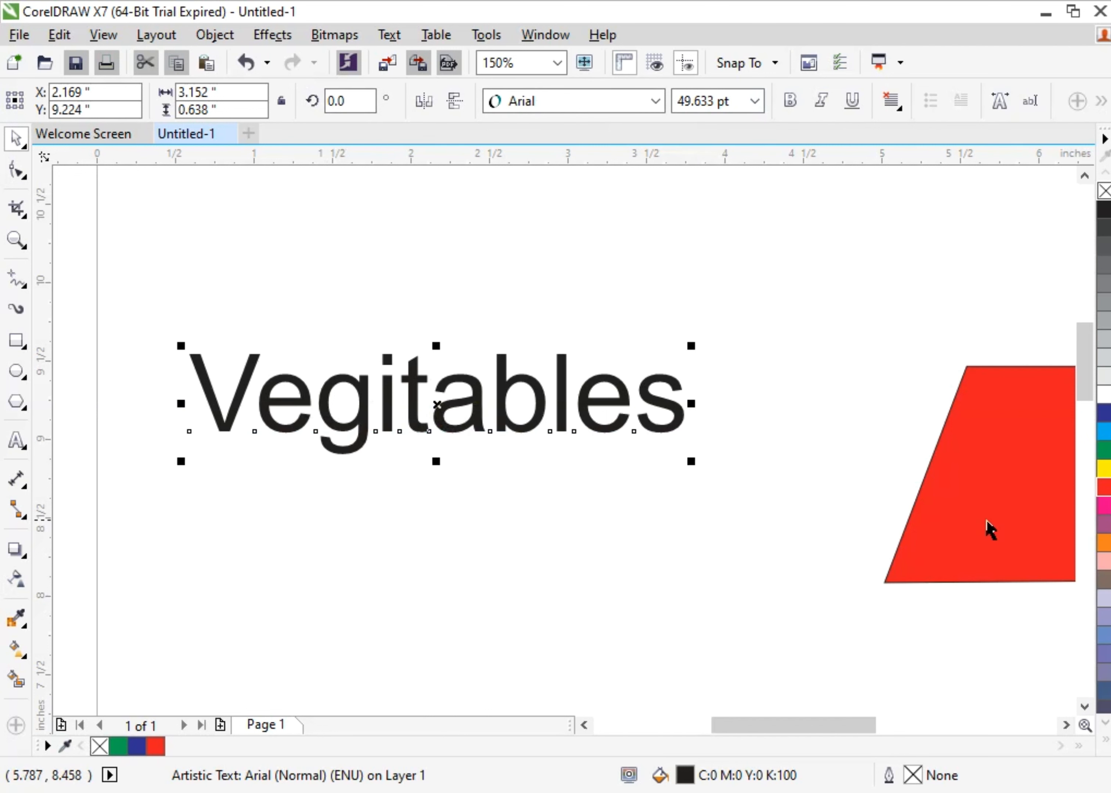
left_click(989, 520)
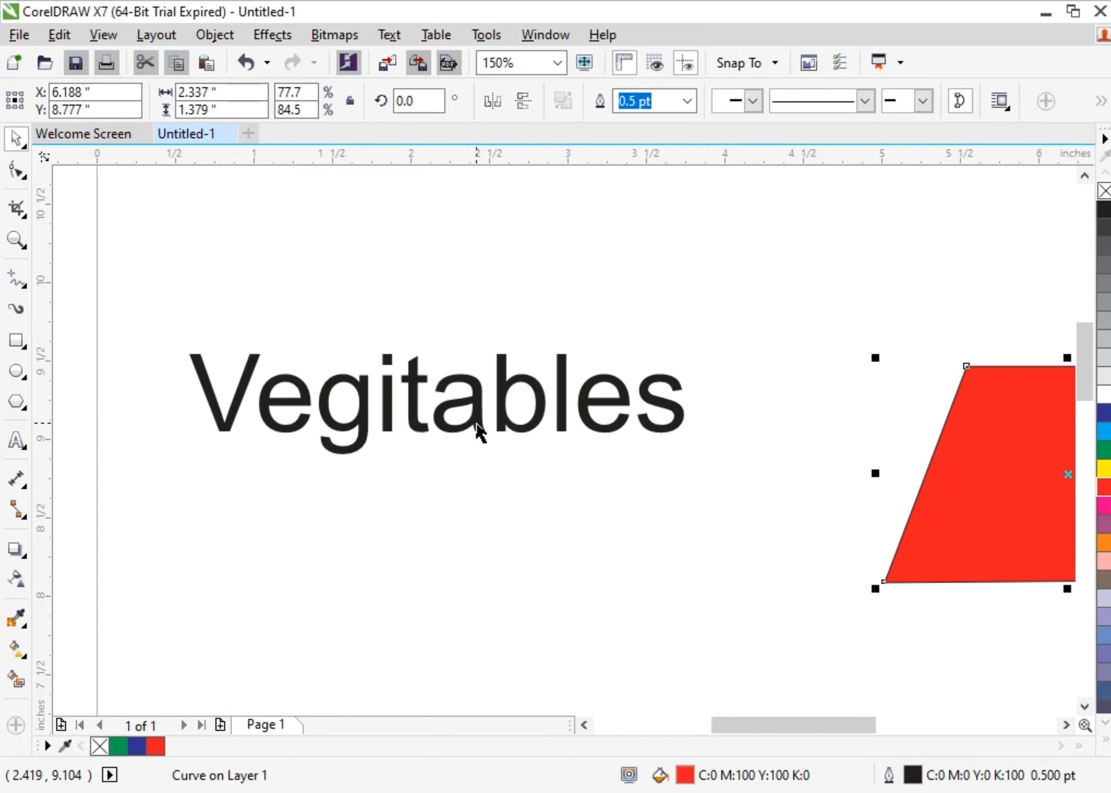
left_click(479, 428)
left_click(1004, 474)
scroll(514, 409, "down", 2)
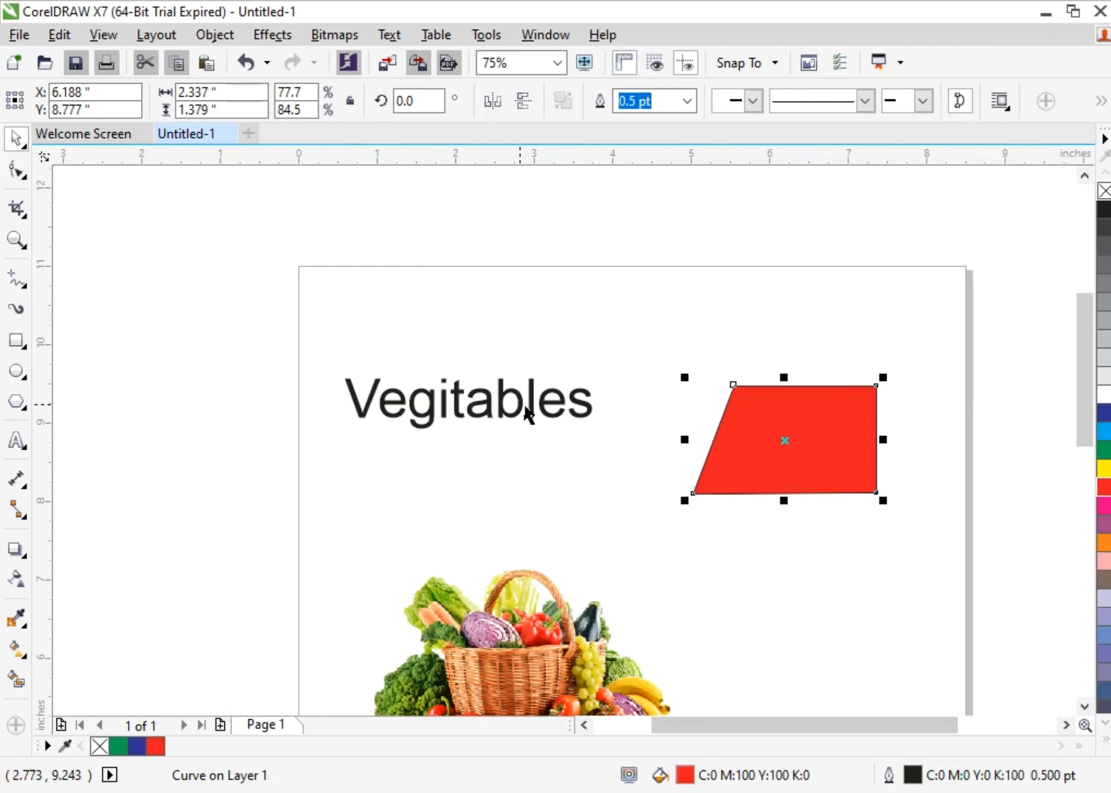
left_click(1085, 708)
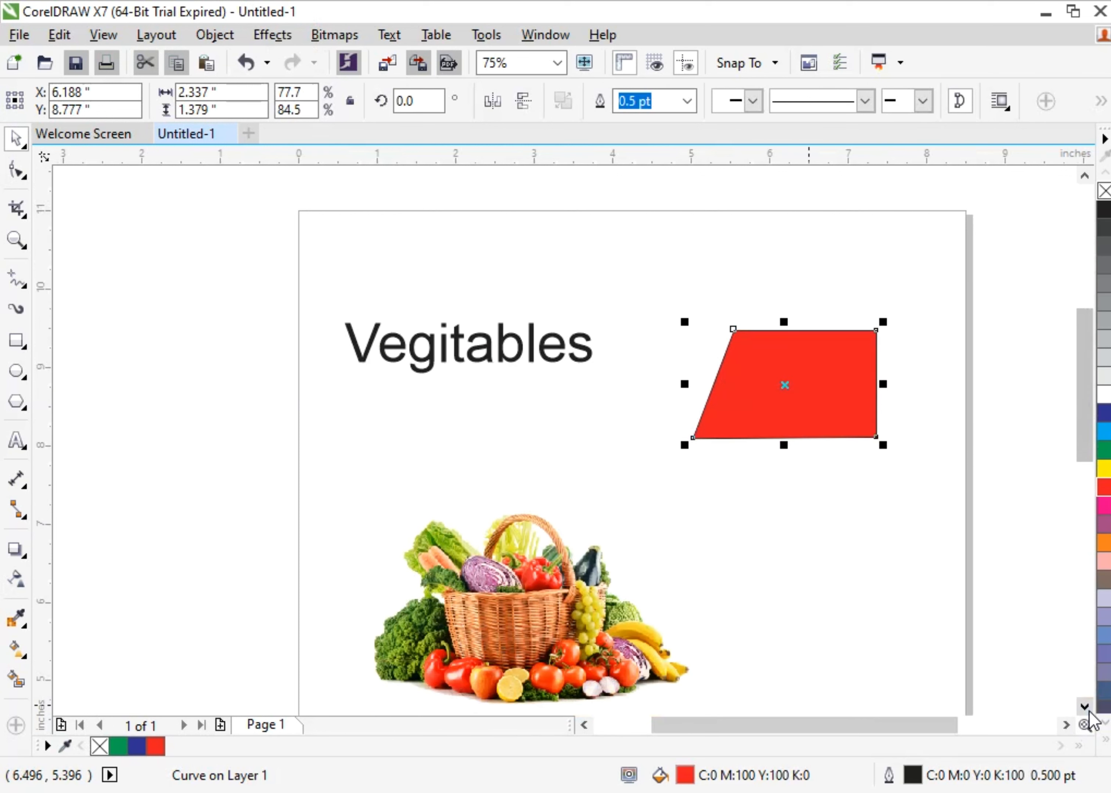
left_click(1085, 707)
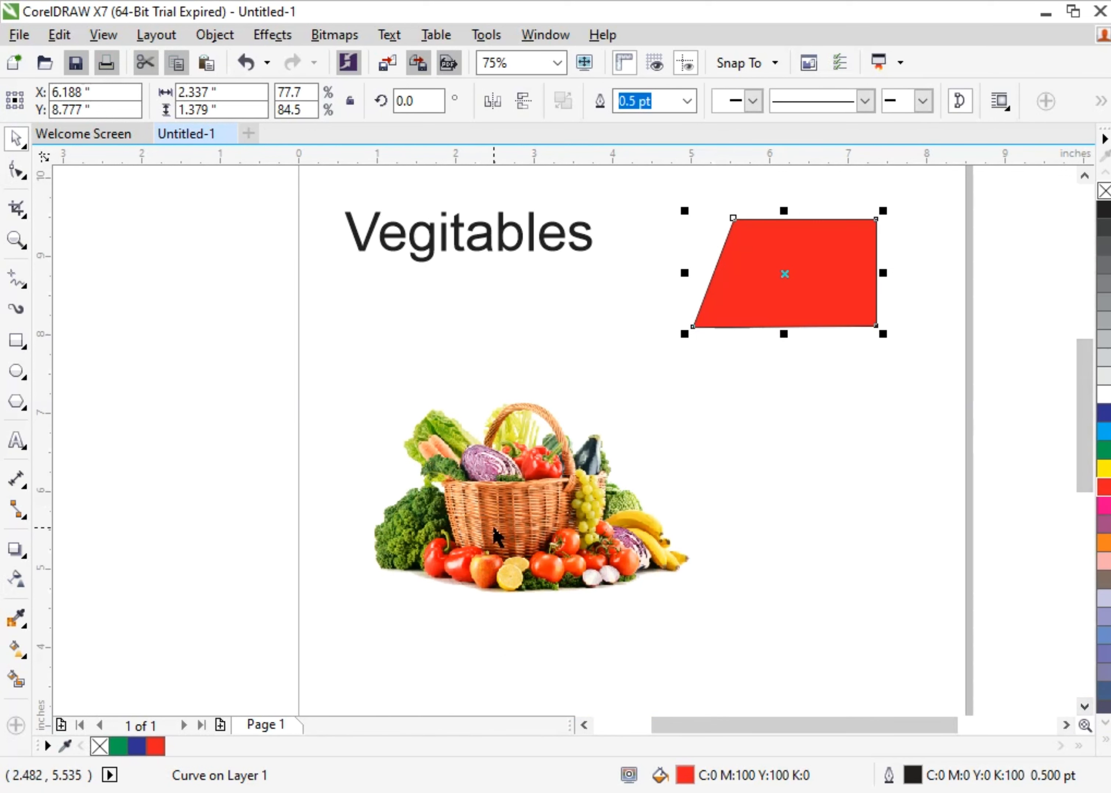
scroll(494, 531, "up", 2)
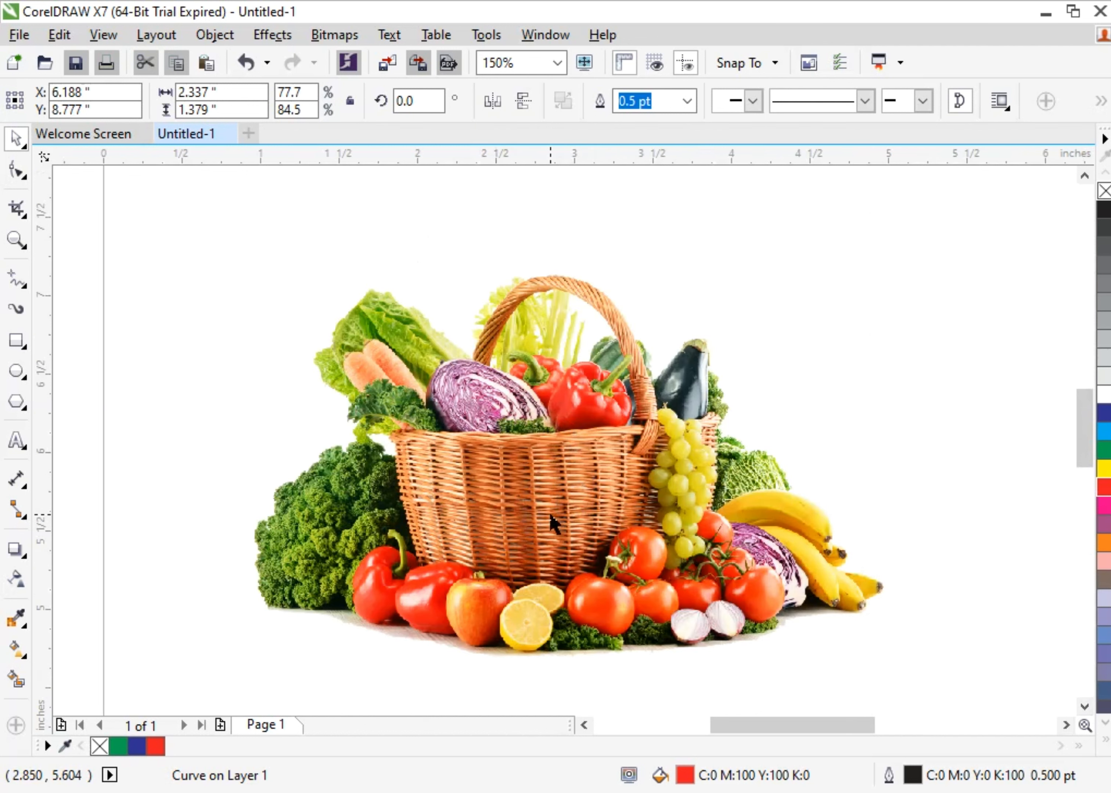
left_click(533, 492)
left_click(541, 466)
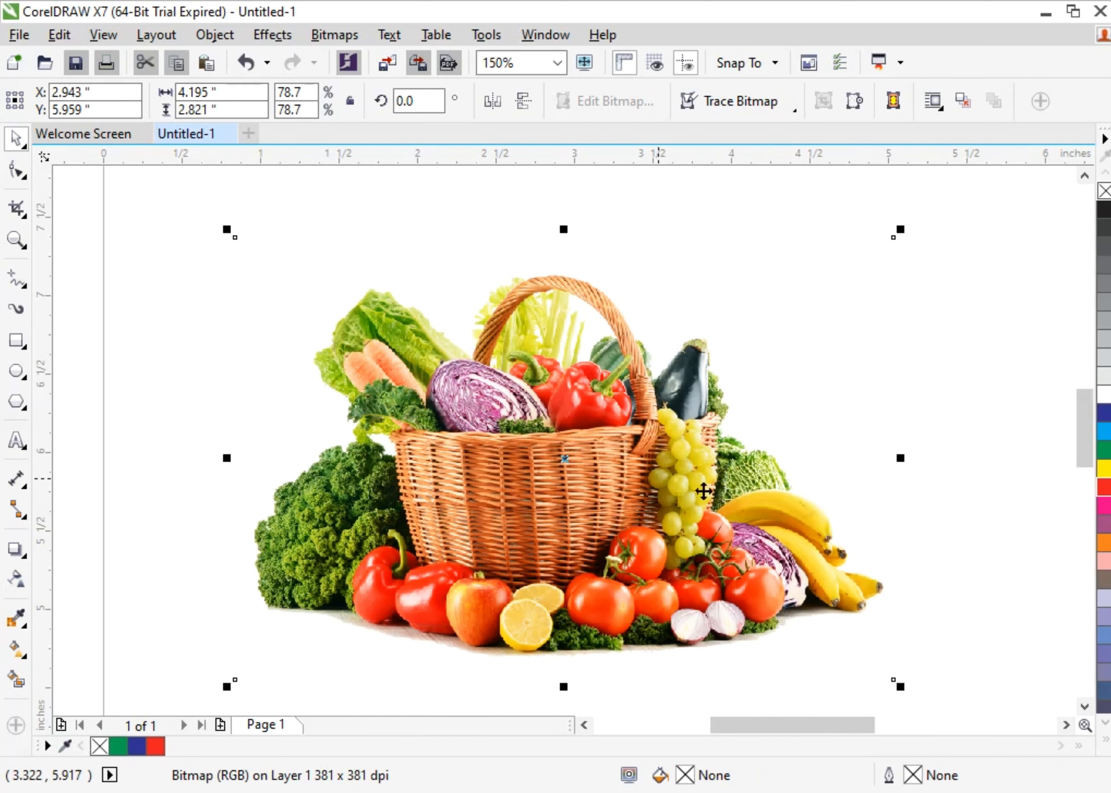
left_click(1004, 589)
scroll(923, 472, "up", 1)
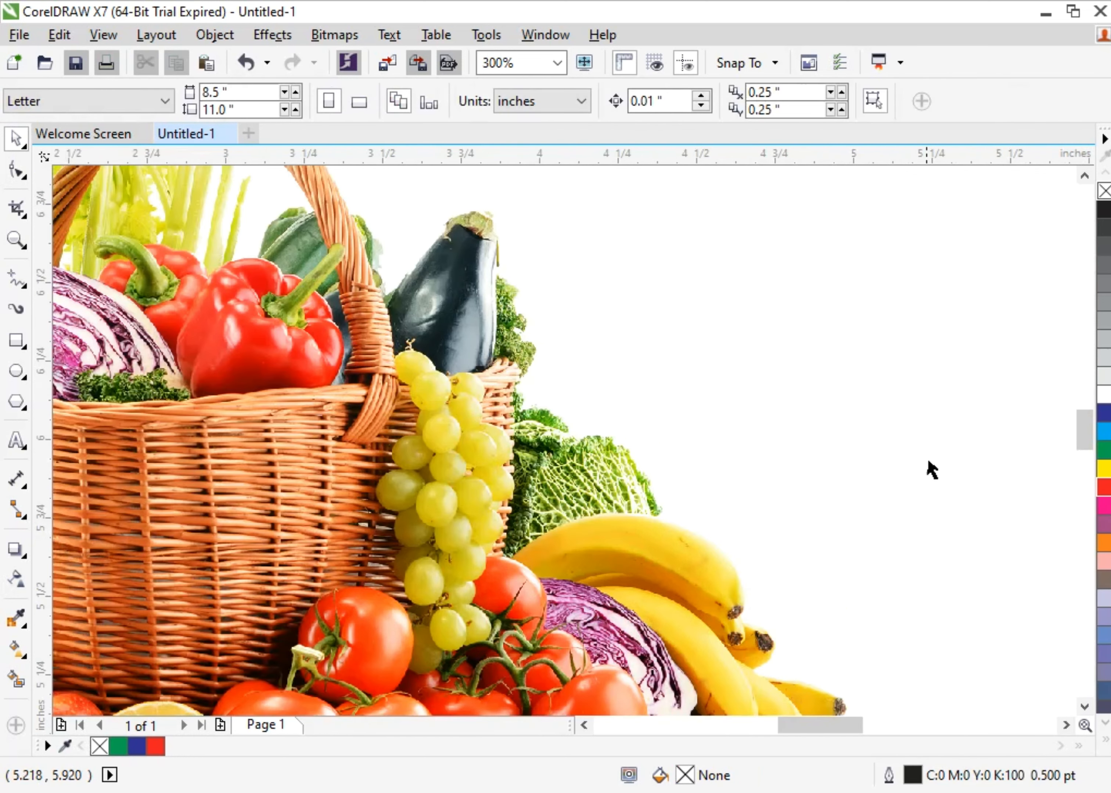
scroll(930, 465, "down", 2)
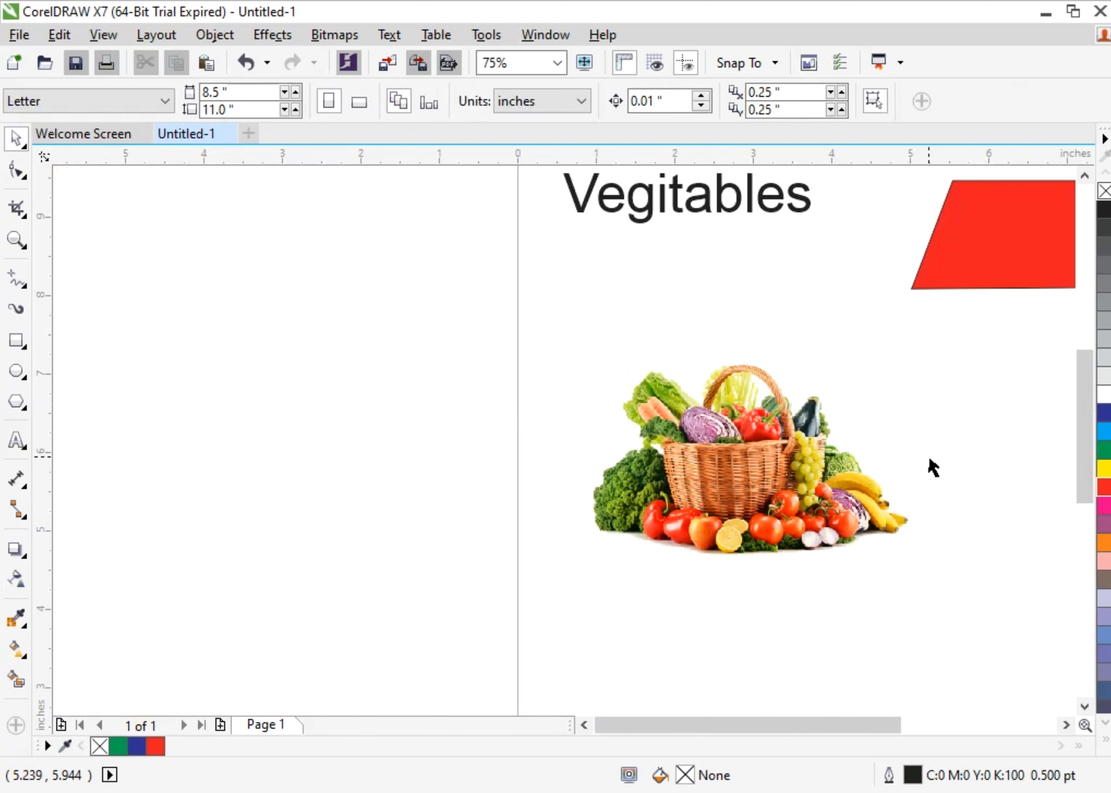
- Move the red four-sided shape about 0.75 inches to the left, towards the "Vegitables" text
left_click(1085, 176)
left_click(1085, 175)
left_click(1065, 725)
left_click(1065, 725)
left_click(667, 348)
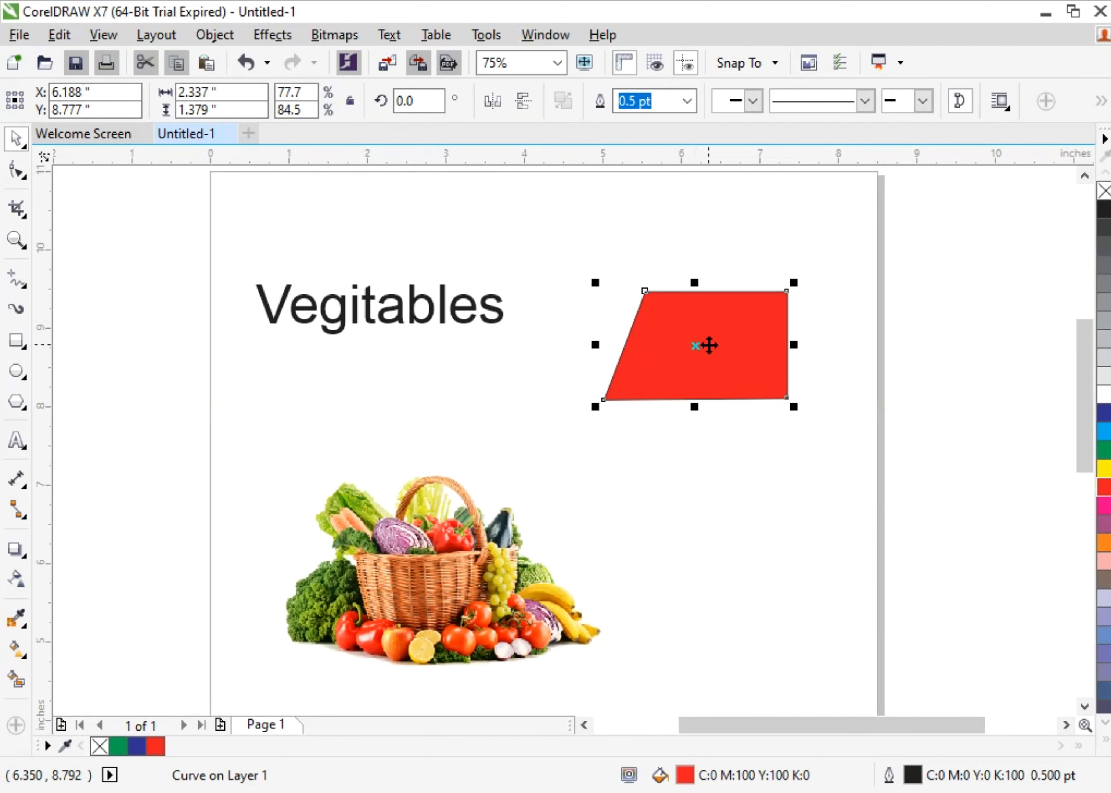
scroll(786, 224, "up", 2)
scroll(910, 444, "down", 1)
left_click(1066, 726)
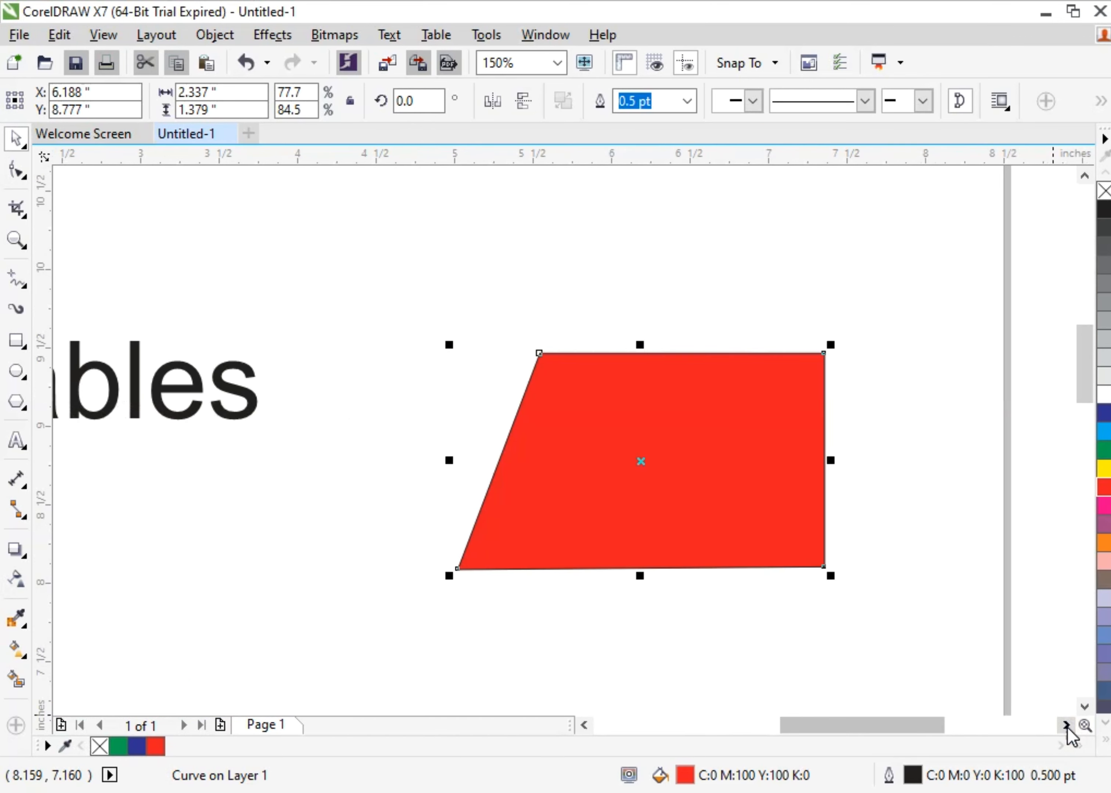
left_click(1066, 725)
left_click_drag(539, 470, 421, 469)
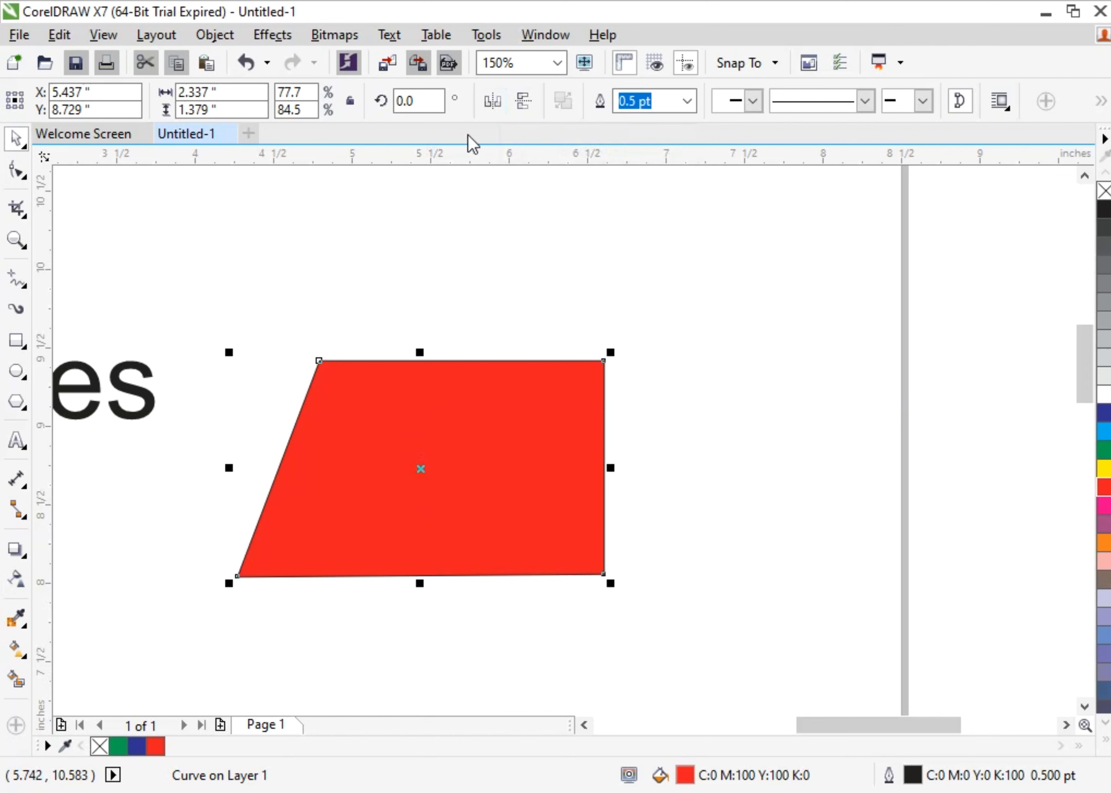
- Mirror the red shape horizontally back and forth, ending with its slanted edge on the original side
left_click(494, 102)
left_click(493, 102)
left_click(493, 103)
left_click(493, 103)
- Mirror the red shape vertically back and forth, ending in its original orientation, and deselect it
left_click(528, 104)
left_click(529, 104)
left_click(529, 104)
left_click(529, 104)
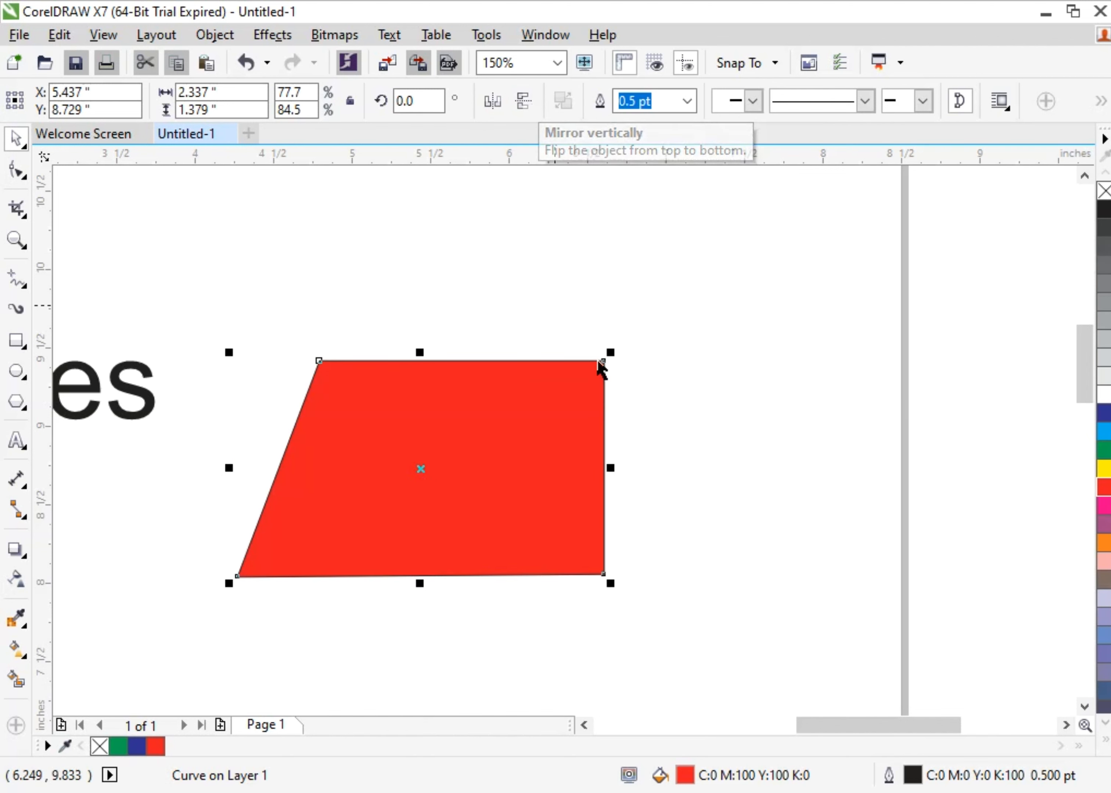
left_click(690, 396)
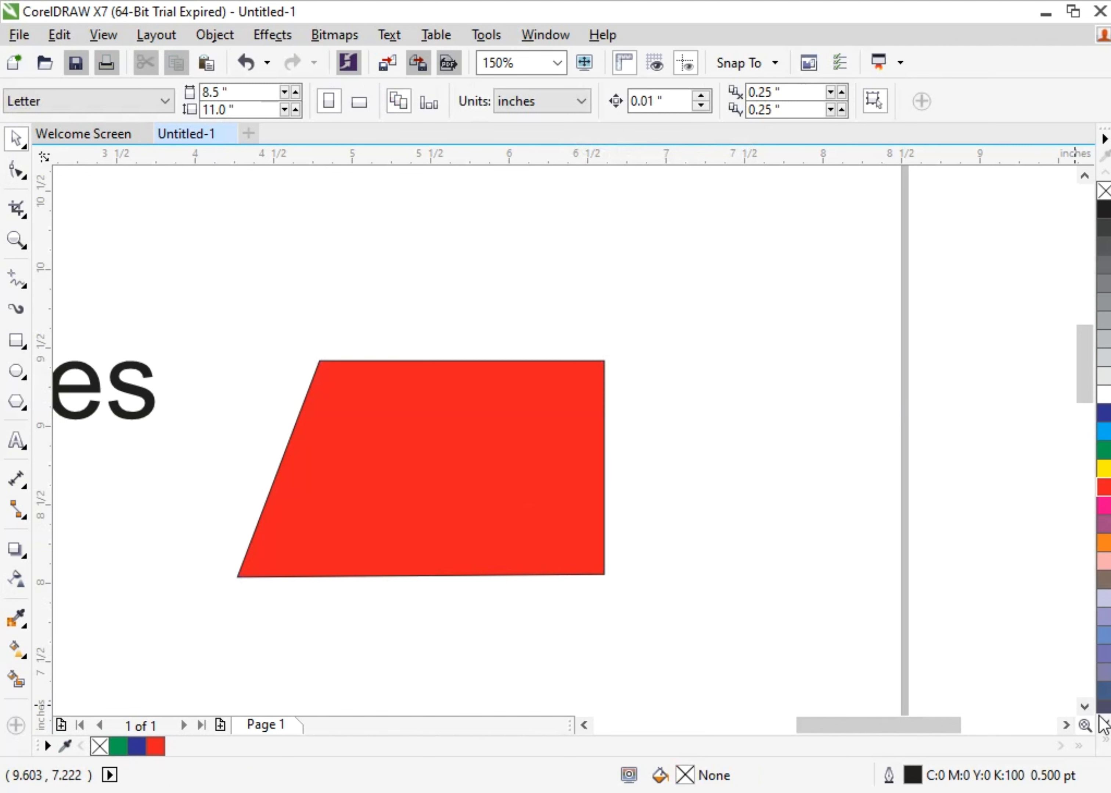
- Mirror the vegetable basket image horizontally, so the bananas are on its left side
left_click(1084, 707)
left_click(1085, 707)
left_click(1086, 708)
left_click(1086, 708)
left_click(1086, 708)
left_click(1086, 708)
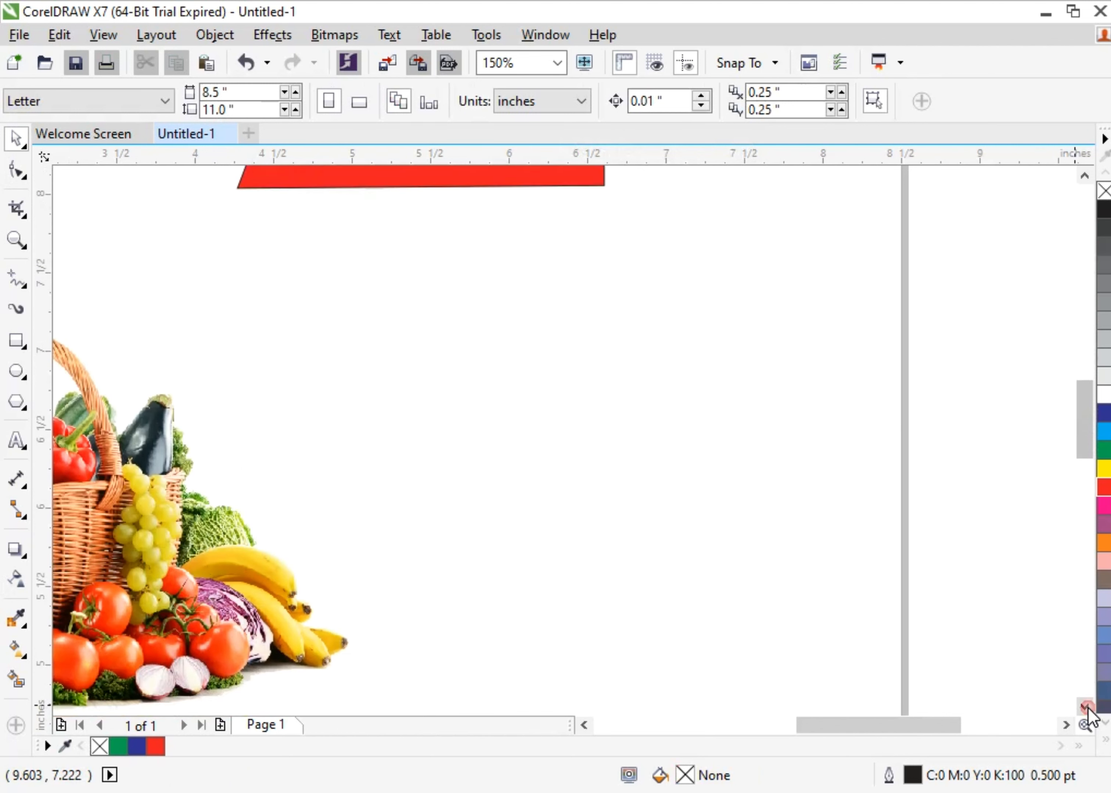
left_click(1086, 707)
left_click(1086, 708)
left_click(584, 726)
left_click(585, 725)
left_click(585, 726)
left_click(585, 725)
left_click(585, 725)
left_click(585, 726)
left_click(514, 446)
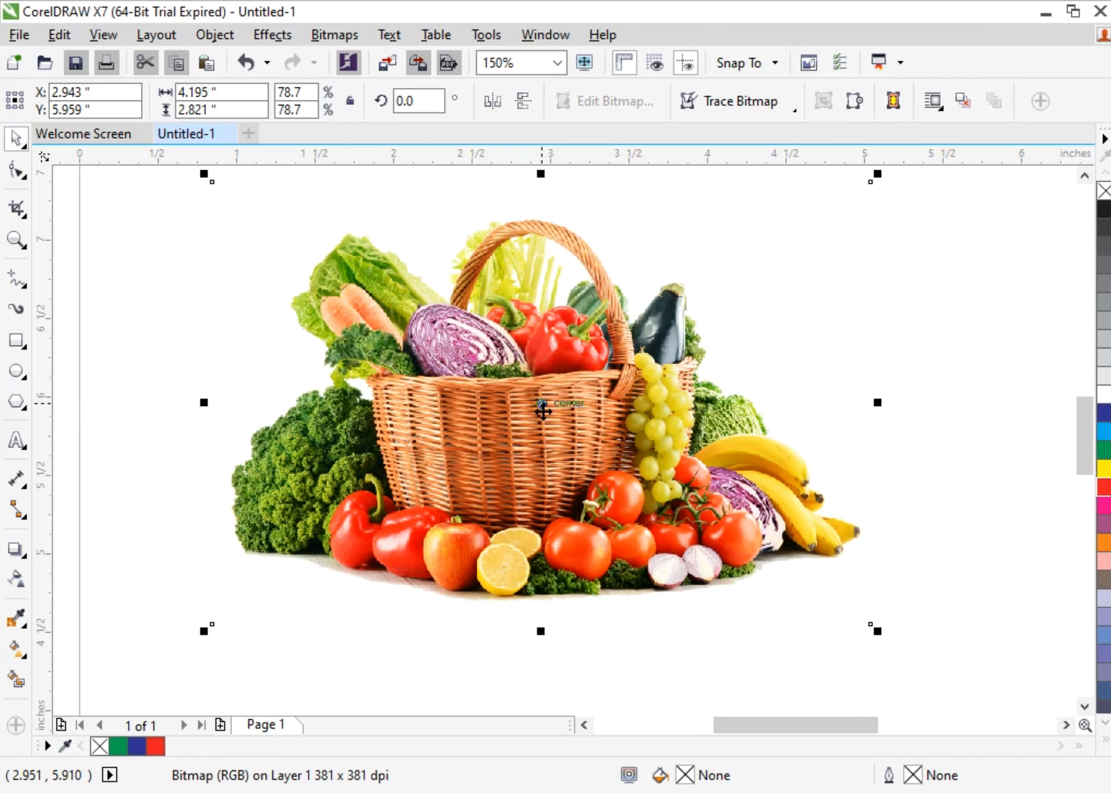
left_click(522, 104)
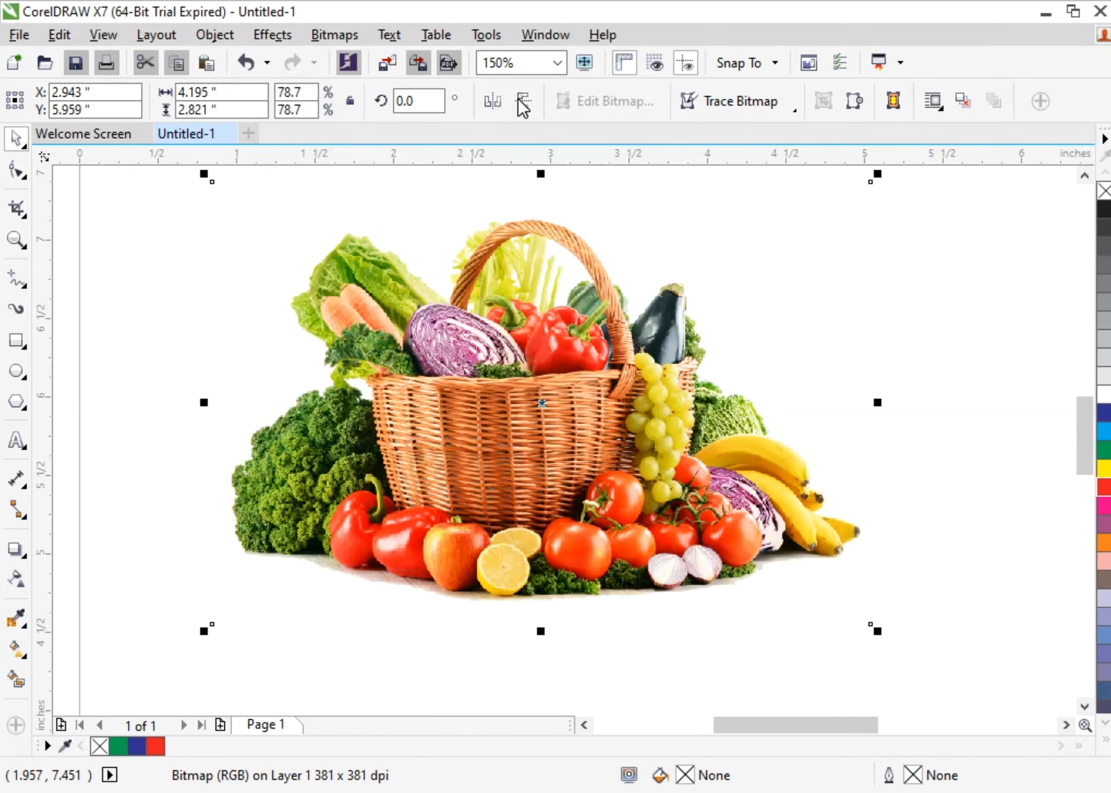
left_click(493, 104)
left_click(493, 104)
left_click(492, 104)
left_click(493, 104)
left_click(492, 104)
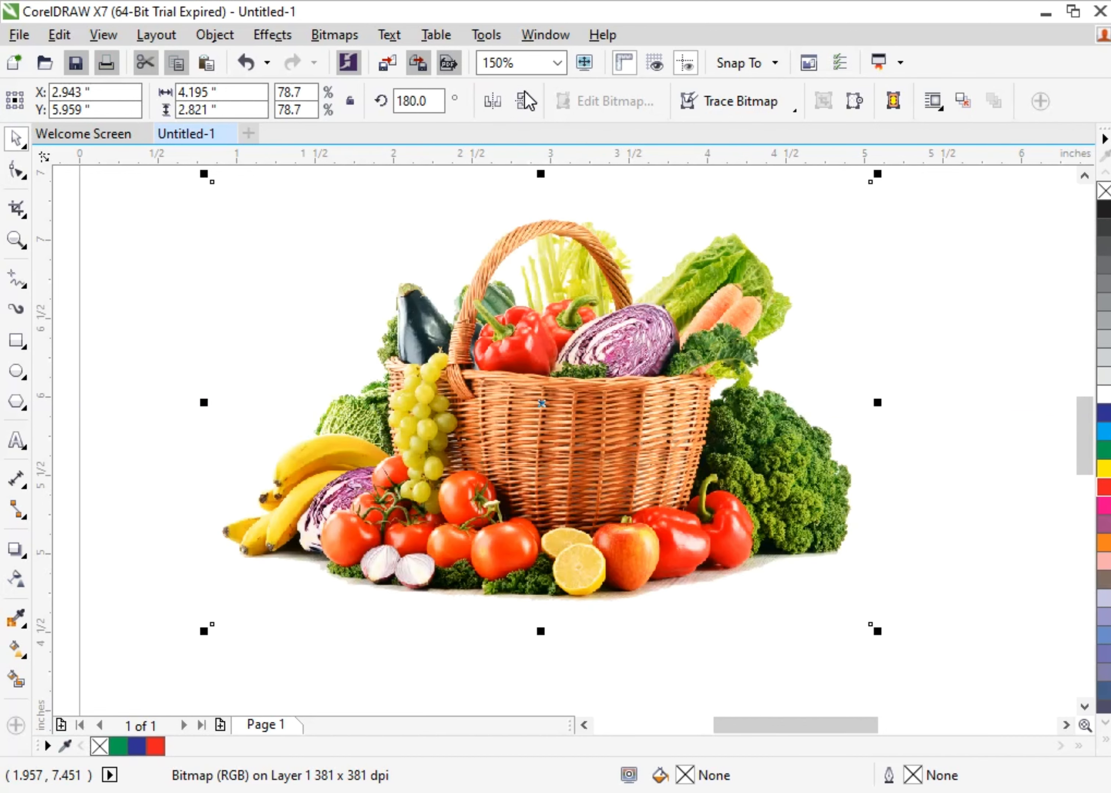
- Mirror the basket image vertically, flip it back upright and deselect it
left_click(530, 97)
left_click(531, 96)
left_click(166, 319)
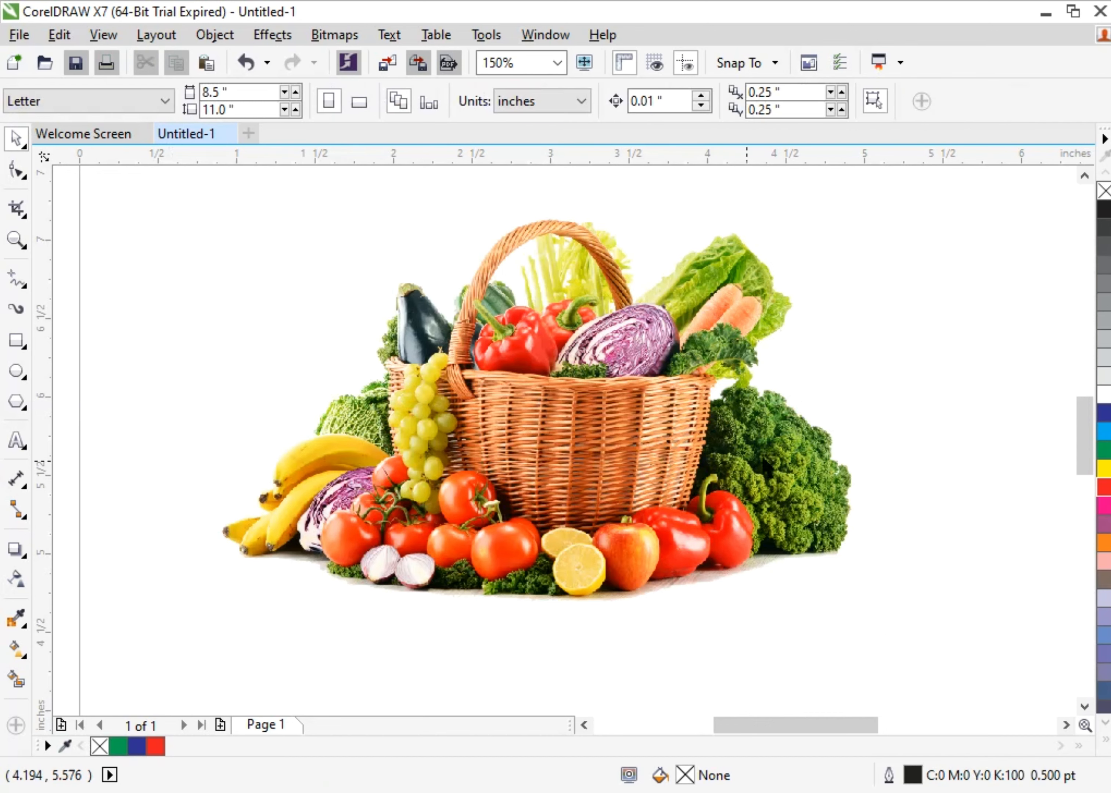
scroll(858, 387, "up", 2)
scroll(825, 382, "down", 4)
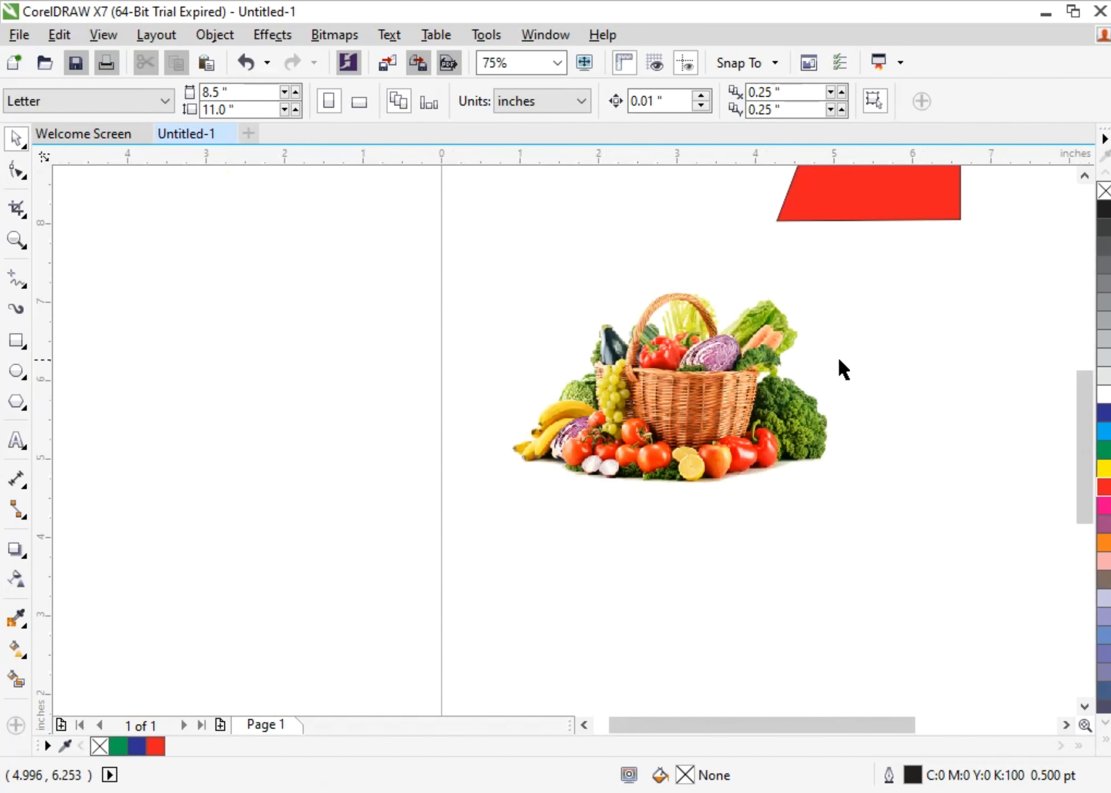
left_click(1064, 726)
left_click(1043, 546)
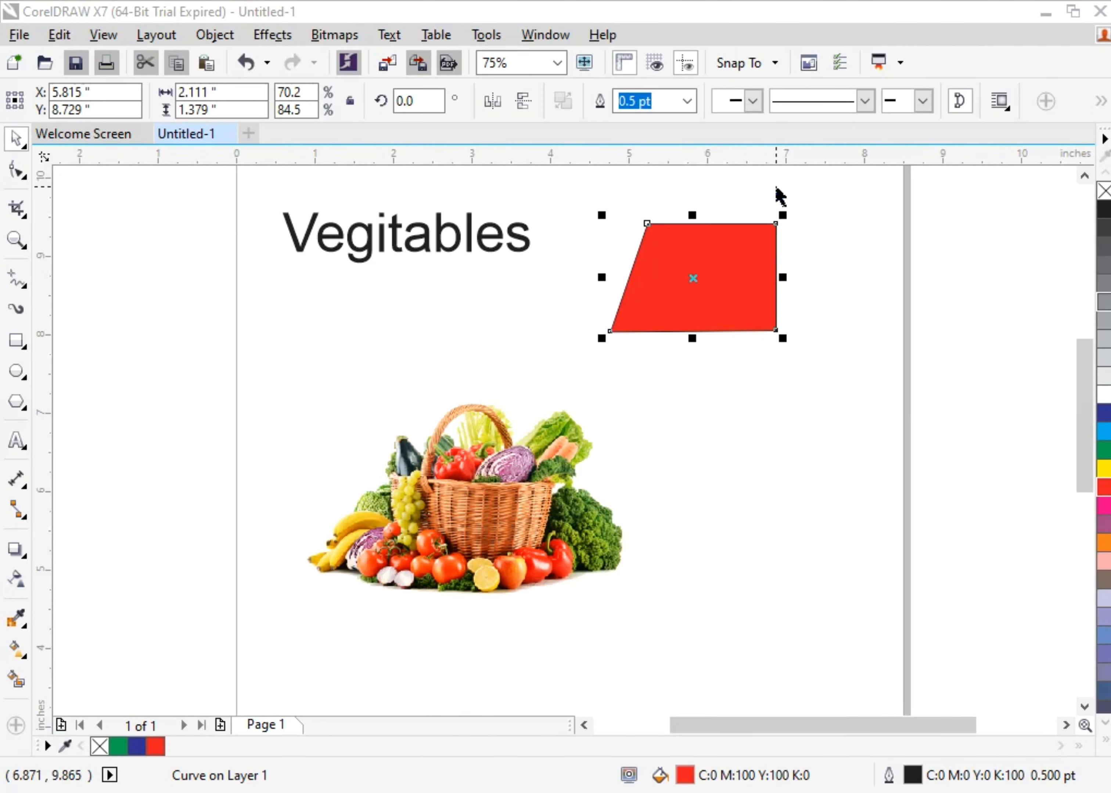
scroll(778, 196, "up", 2)
scroll(737, 311, "down", 1)
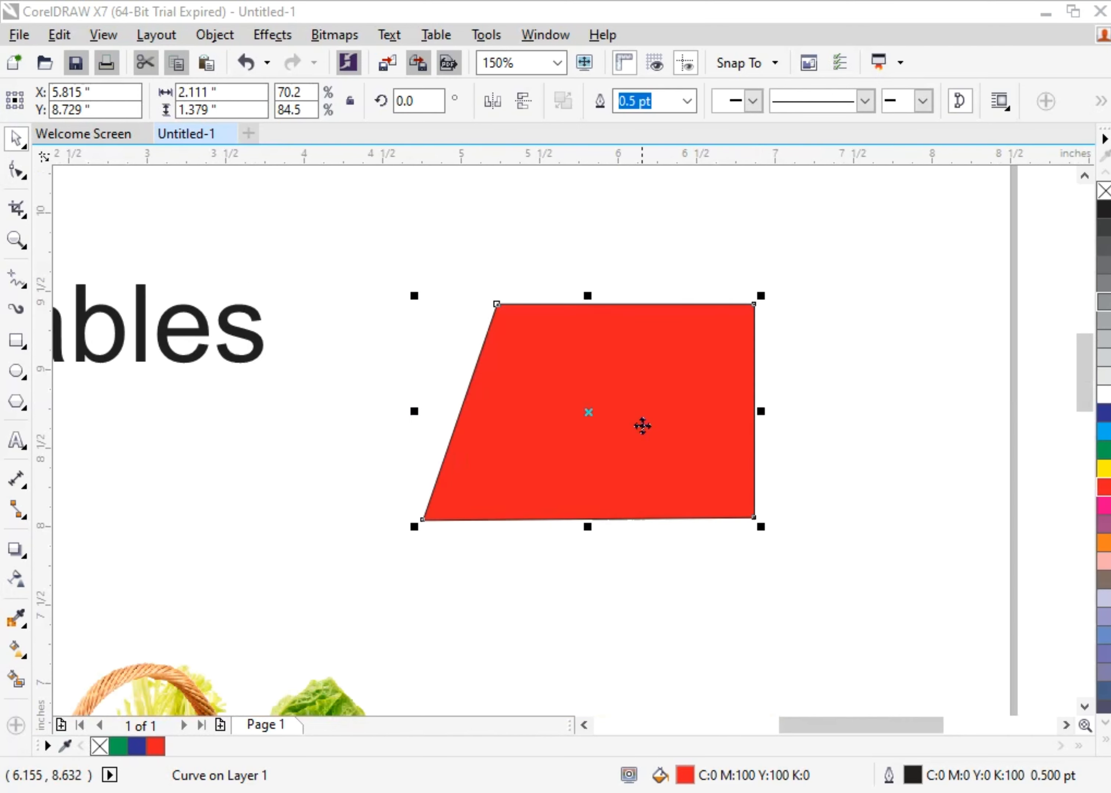
left_click(830, 418)
left_click(635, 431)
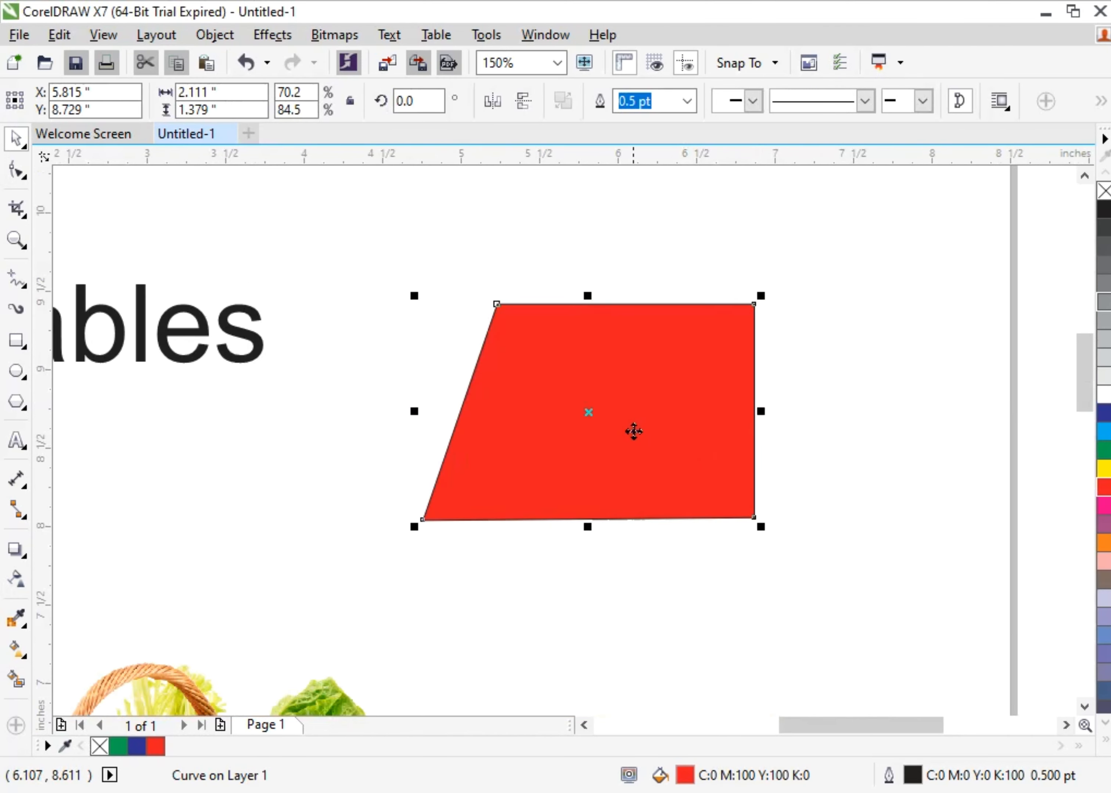
left_click(495, 104)
left_click(495, 103)
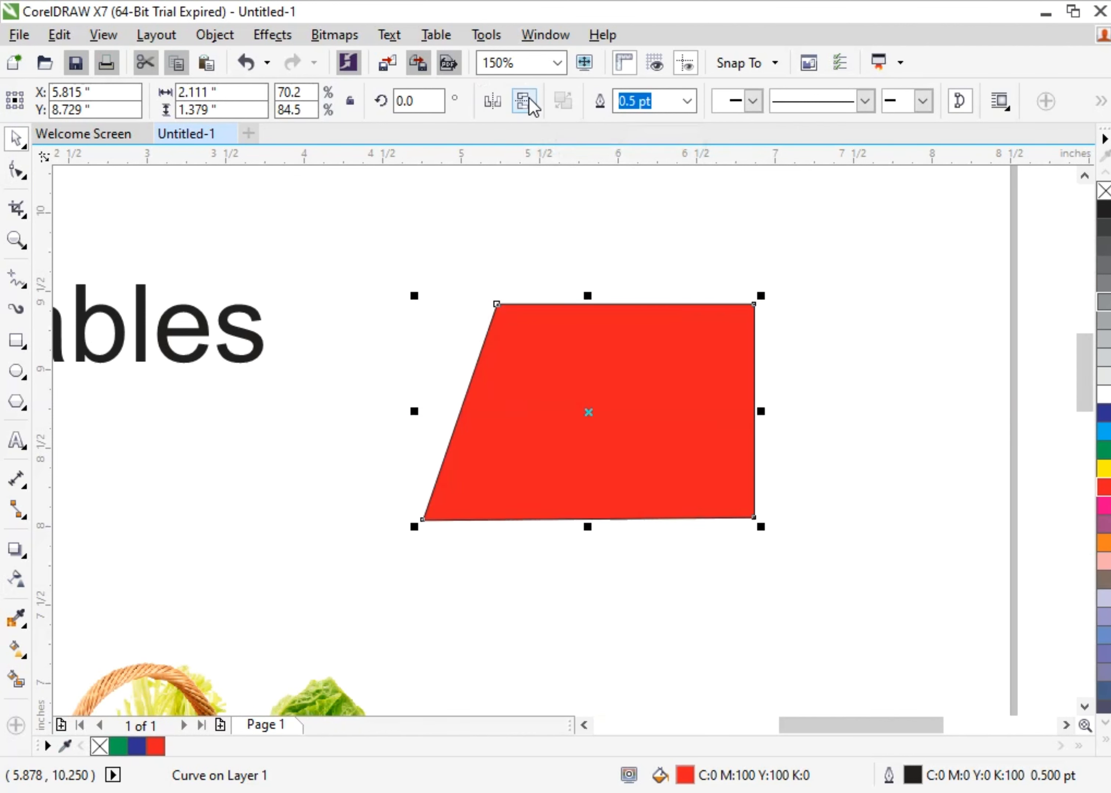
left_click(528, 100)
left_click(495, 102)
- Freely mirror the red shape across its straight vertical side and back, ending about 1.9 inches wide
left_click(838, 431)
left_click(638, 444)
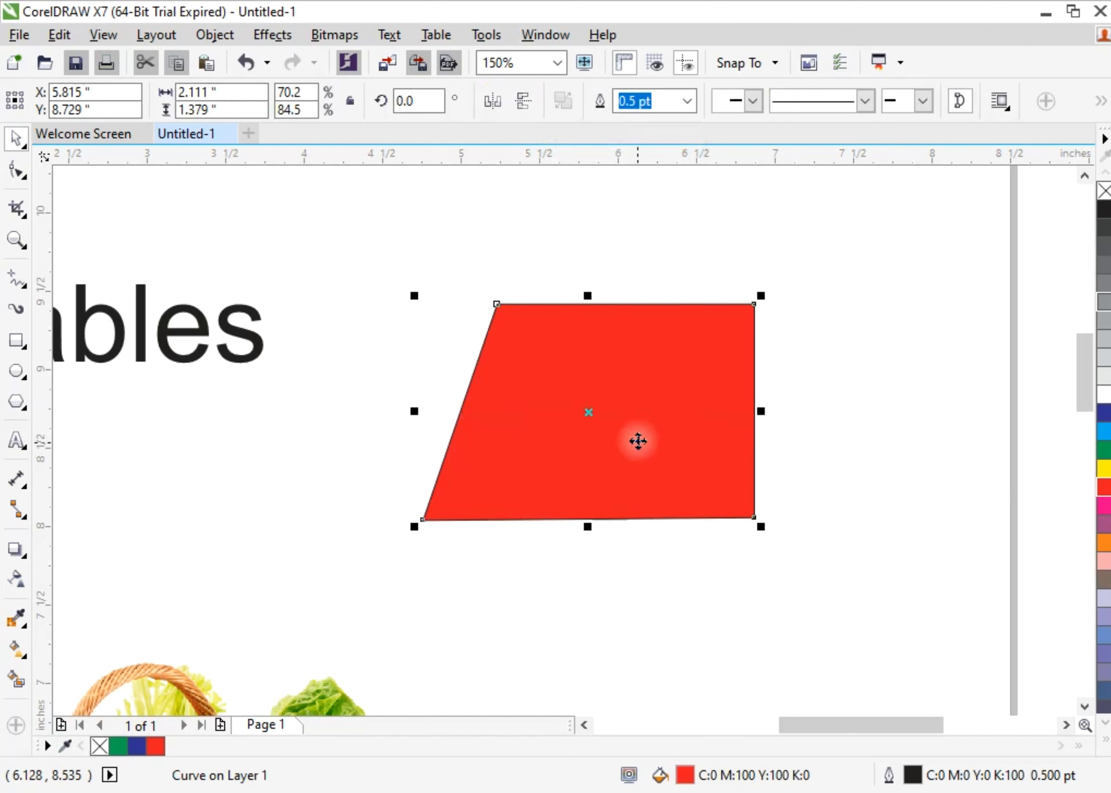
left_click(969, 394)
left_click(618, 448)
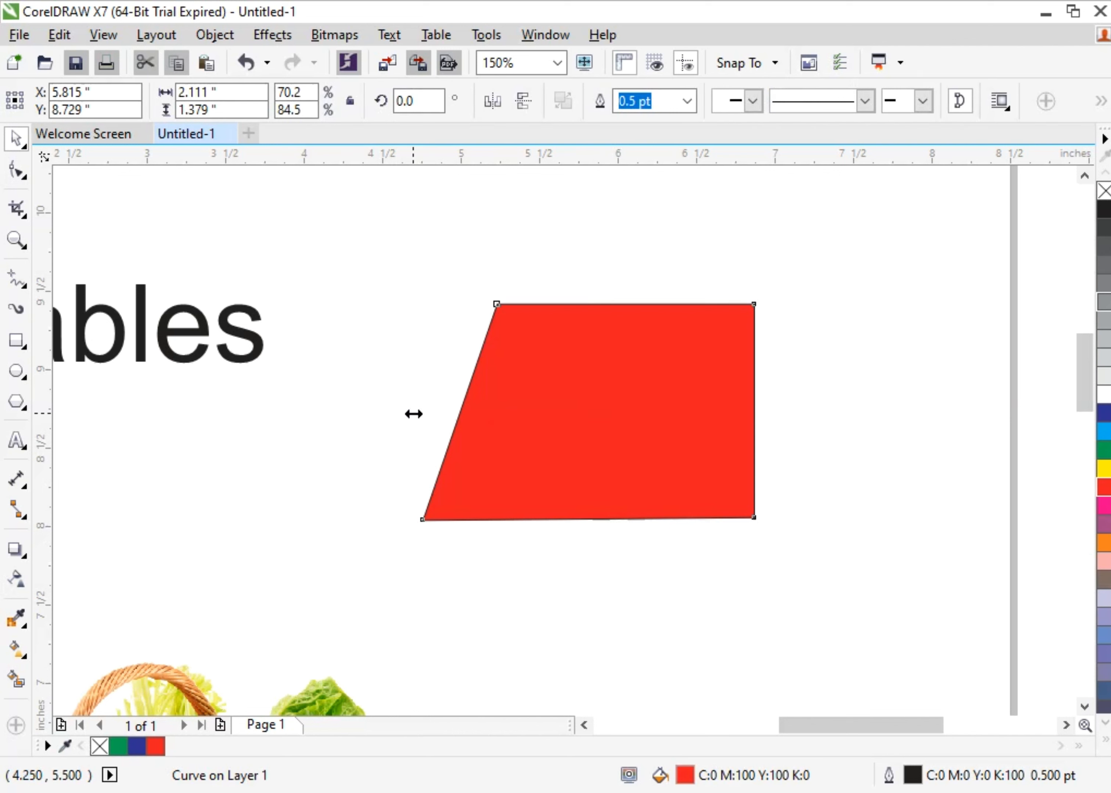
left_click_drag(413, 413, 1006, 459)
left_click_drag(1022, 413, 462, 370)
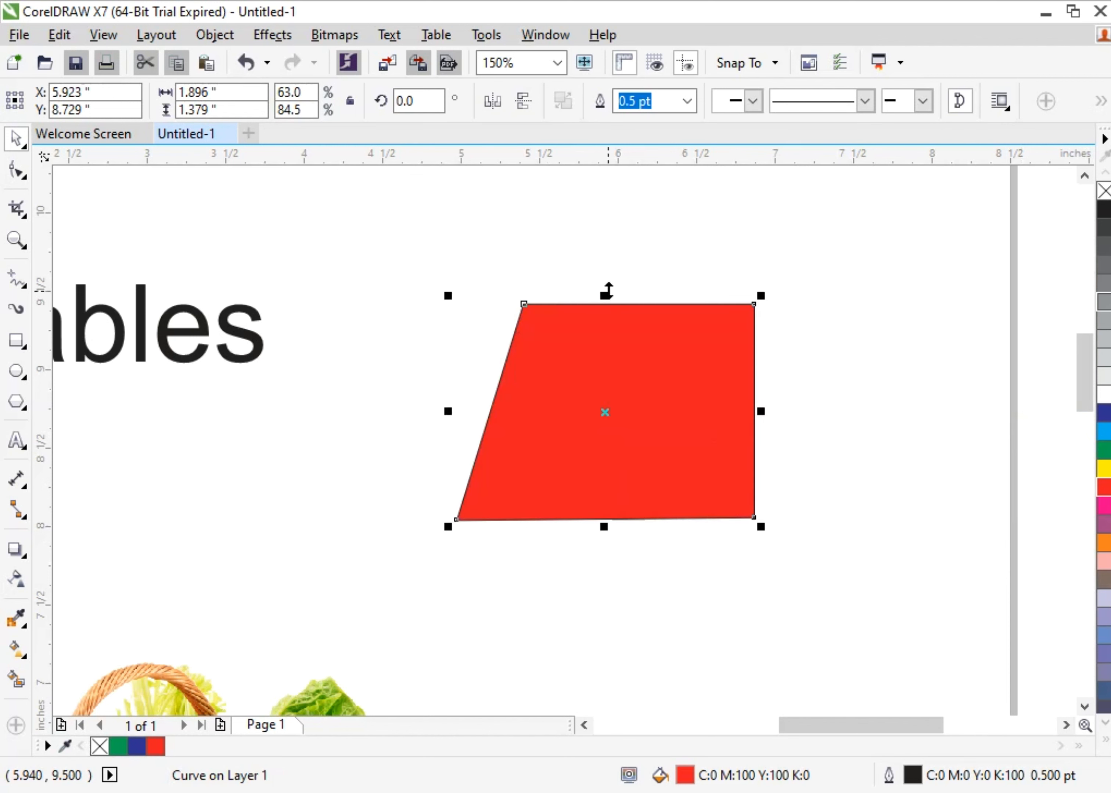
- Reduce the red shape's height to about 1.27 inches and move its center to about X 5.29, Y 8.65 inches
mouse_move(605, 294)
left_mouse_down()
mouse_move(573, 688)
mouse_move(612, 670)
mouse_move(623, 294)
mouse_move(607, 317)
left_mouse_up()
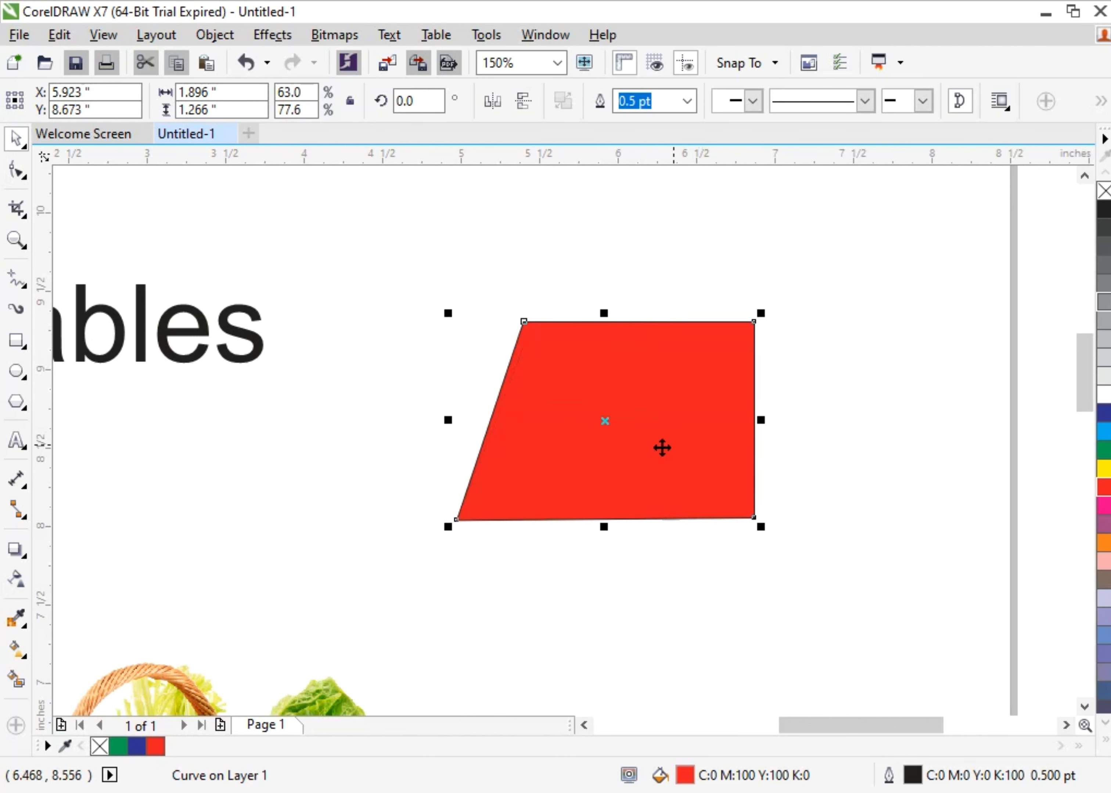
left_click_drag(604, 425, 504, 428)
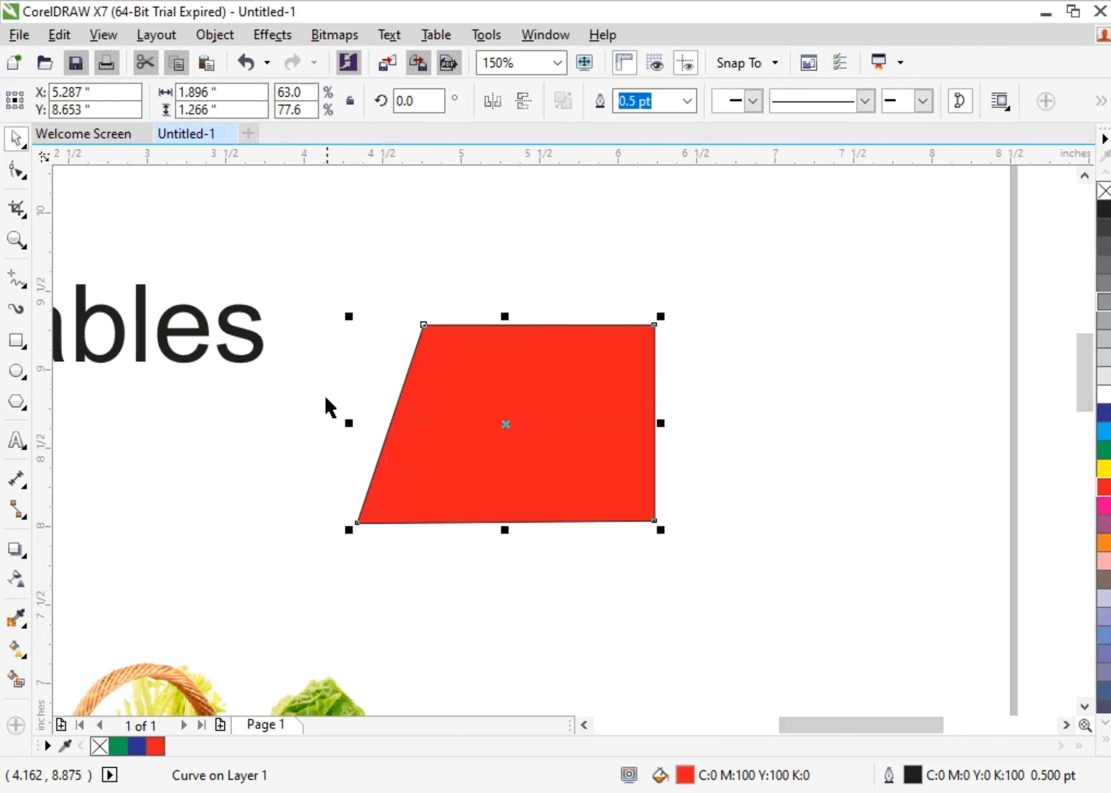
- Resize the red shape from its slanted side, flipping it across the opposite side and back, ending about 1.88 inches wide
left_click_drag(351, 422, 252, 450)
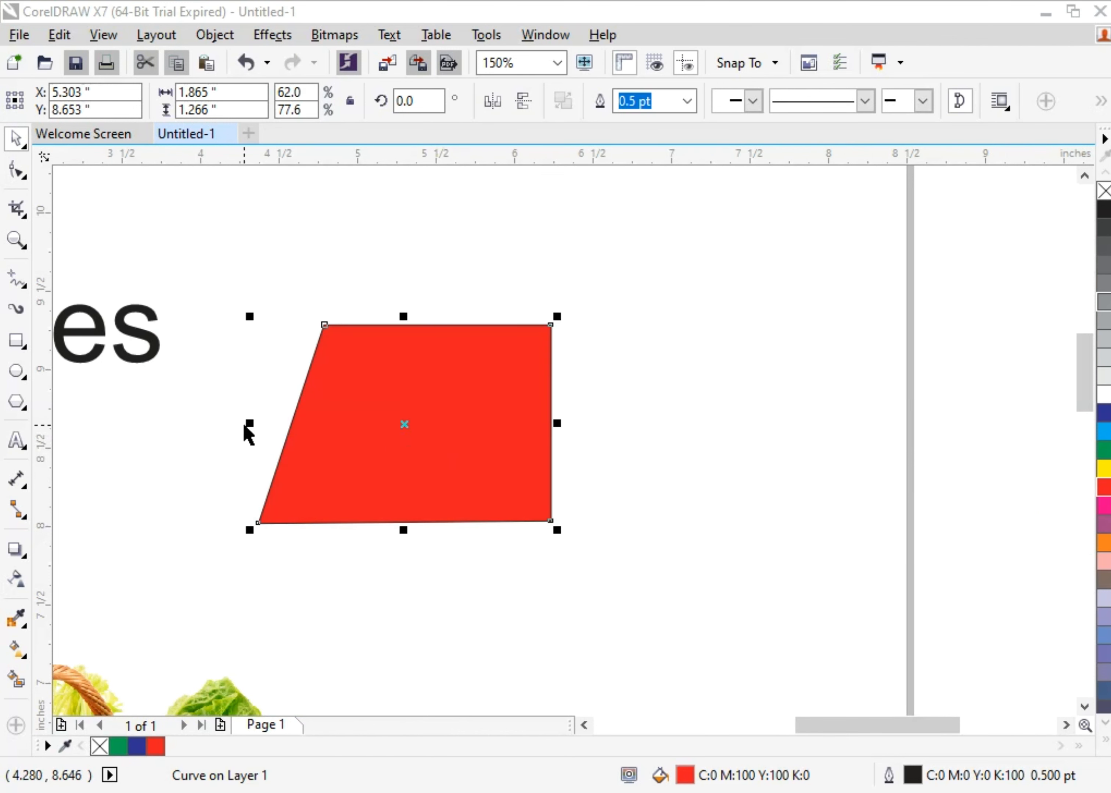
left_click_drag(254, 422, 828, 490)
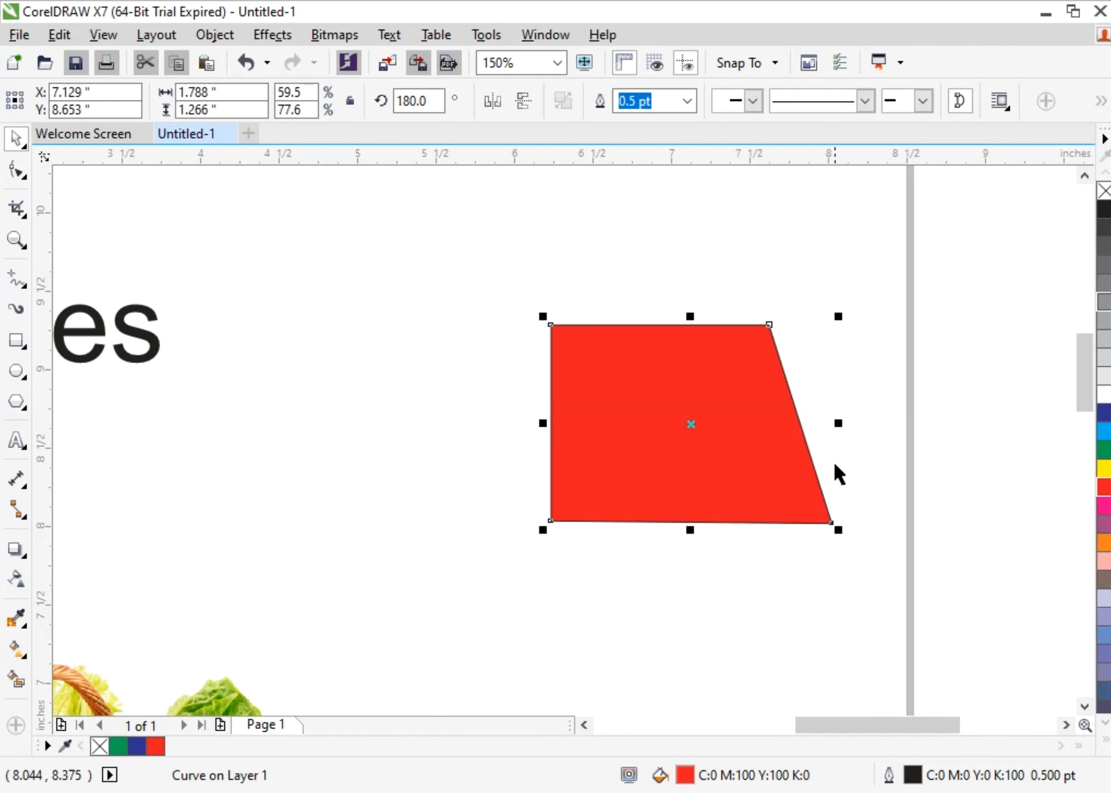
left_click_drag(839, 421, 278, 394)
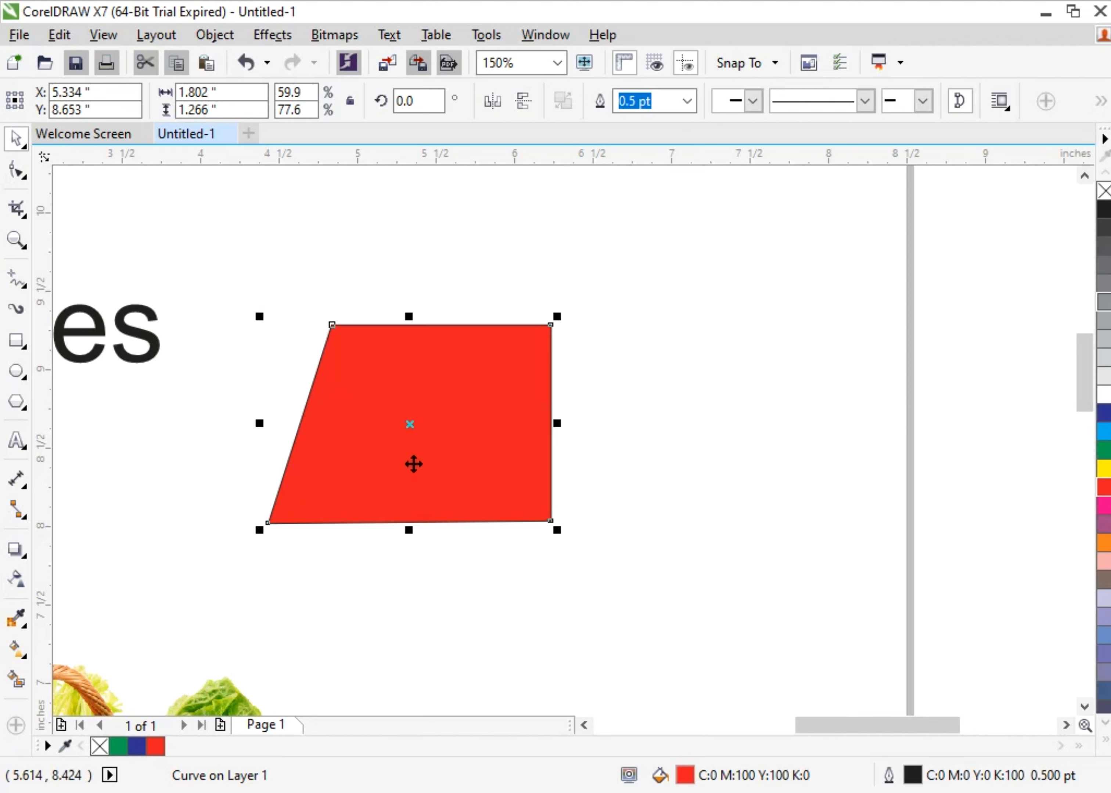
left_click_drag(255, 424, 166, 449)
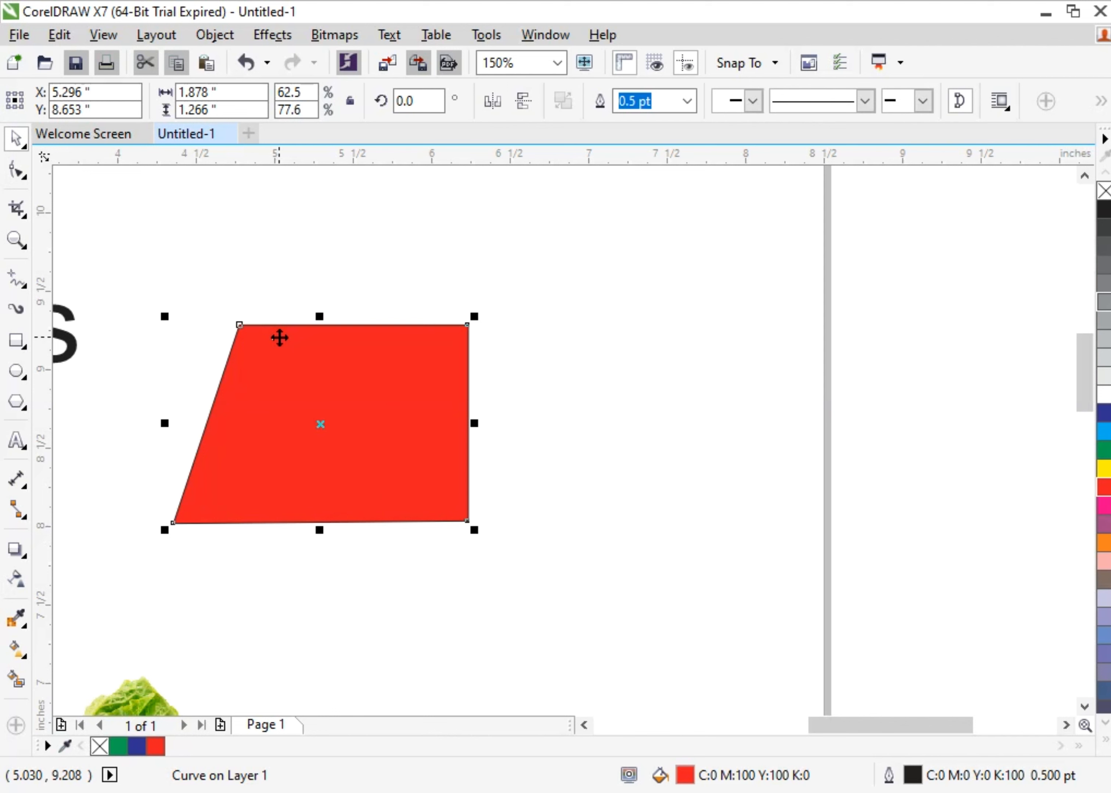
- Try mirroring the red shape across its straight vertical side with the scale held at 100%, and undo the mirroring
left_click_drag(164, 422, 557, 440)
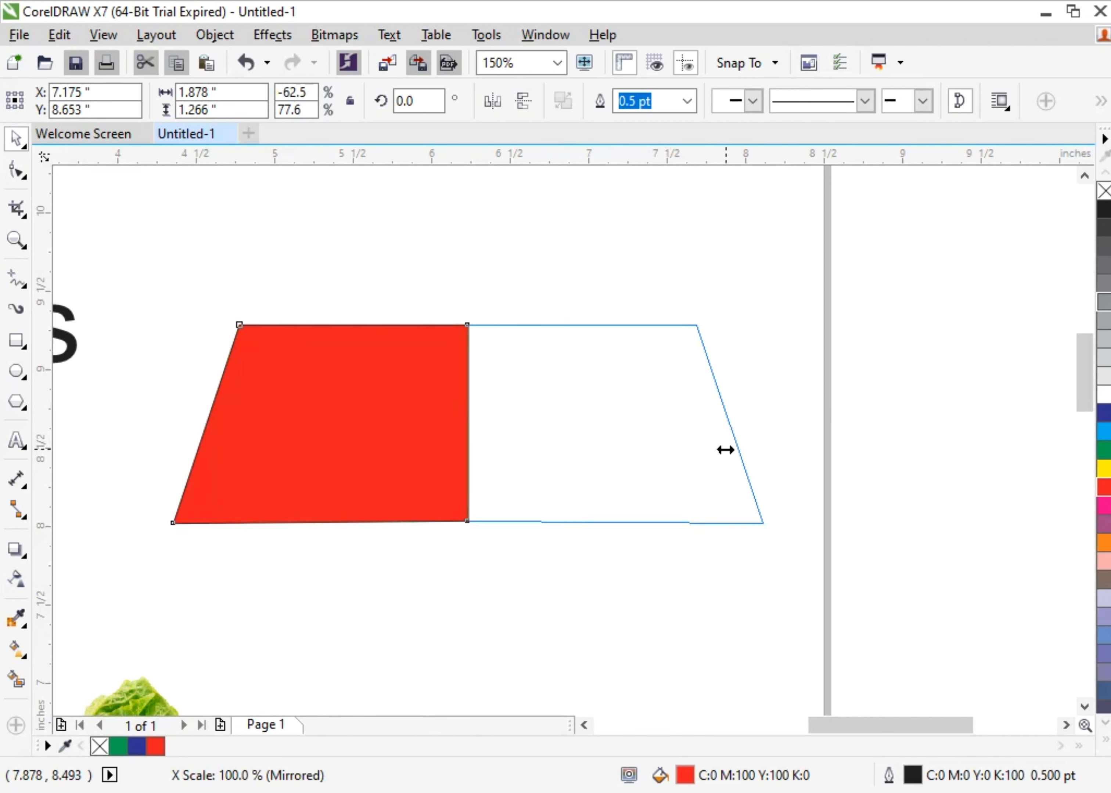
left_click_drag(726, 449, 726, 448)
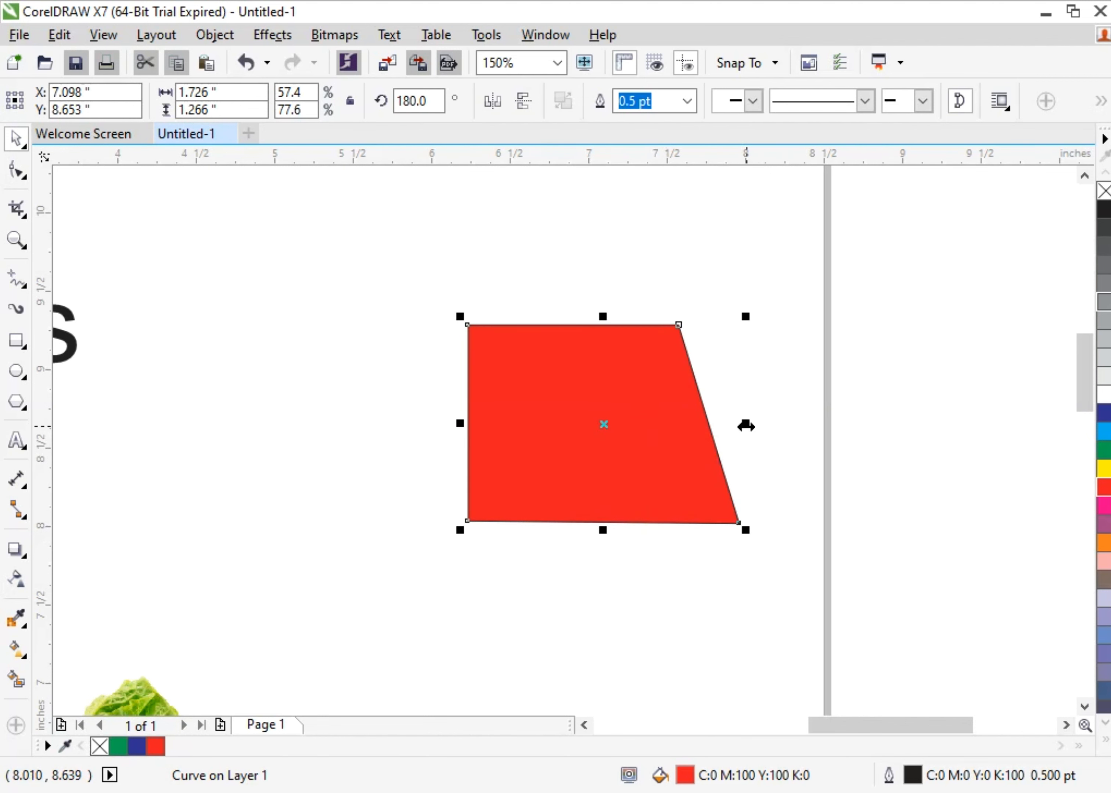
key("ctrl+z")
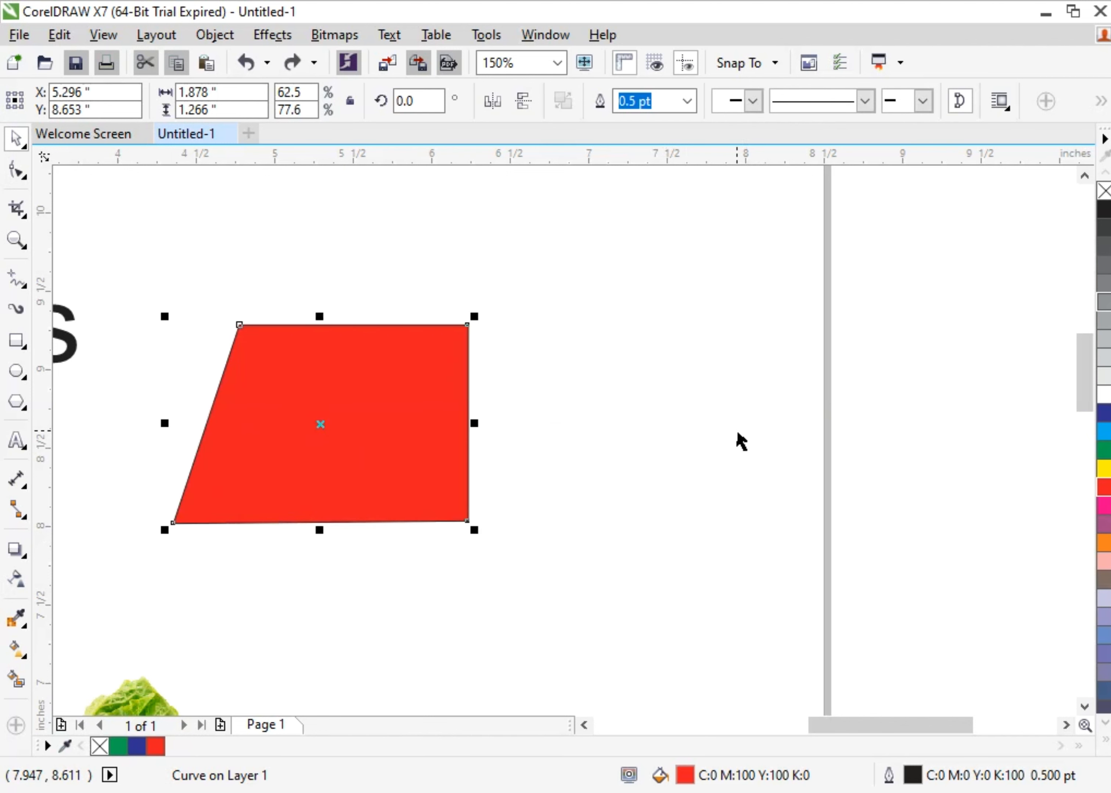
- Reselect the red shape and move its center to about X 6.3, Y 8.8 inches
left_click(483, 366)
left_click(338, 413)
left_click_drag(324, 429, 479, 401)
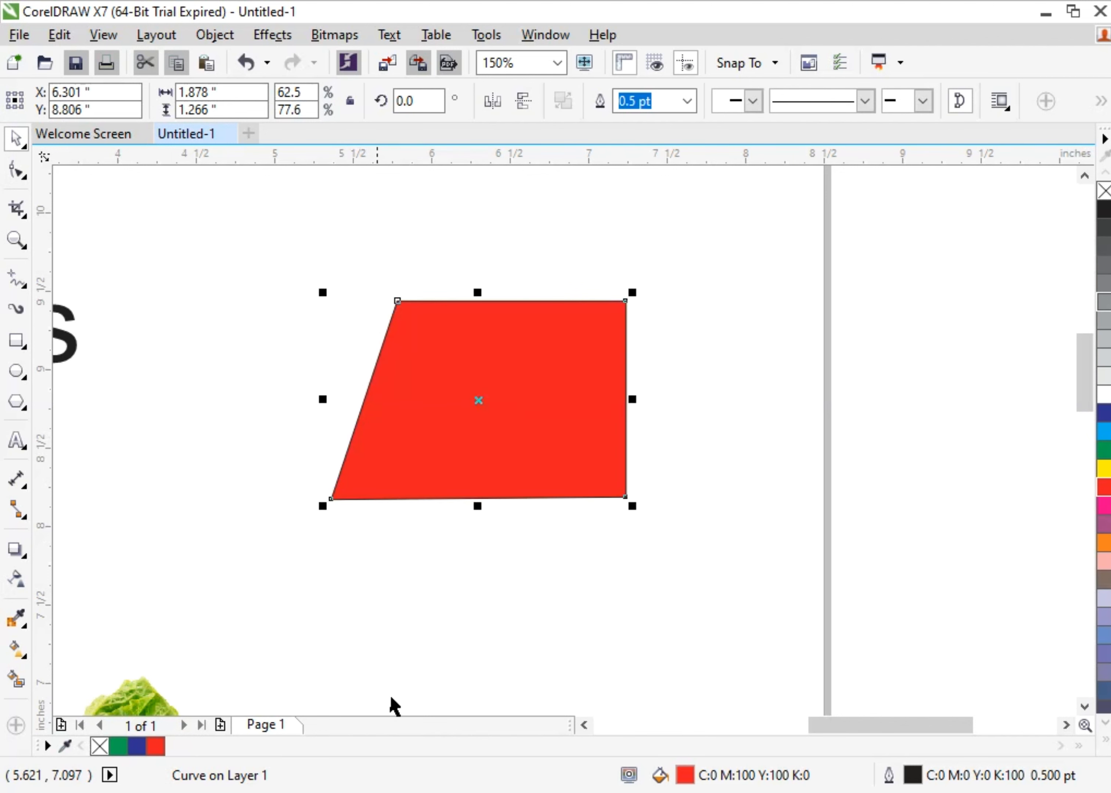
- Move the "Vegitables" text to about X 2.5 inches and reduce its height to about 0.6 inches
left_click(583, 725)
left_click(584, 725)
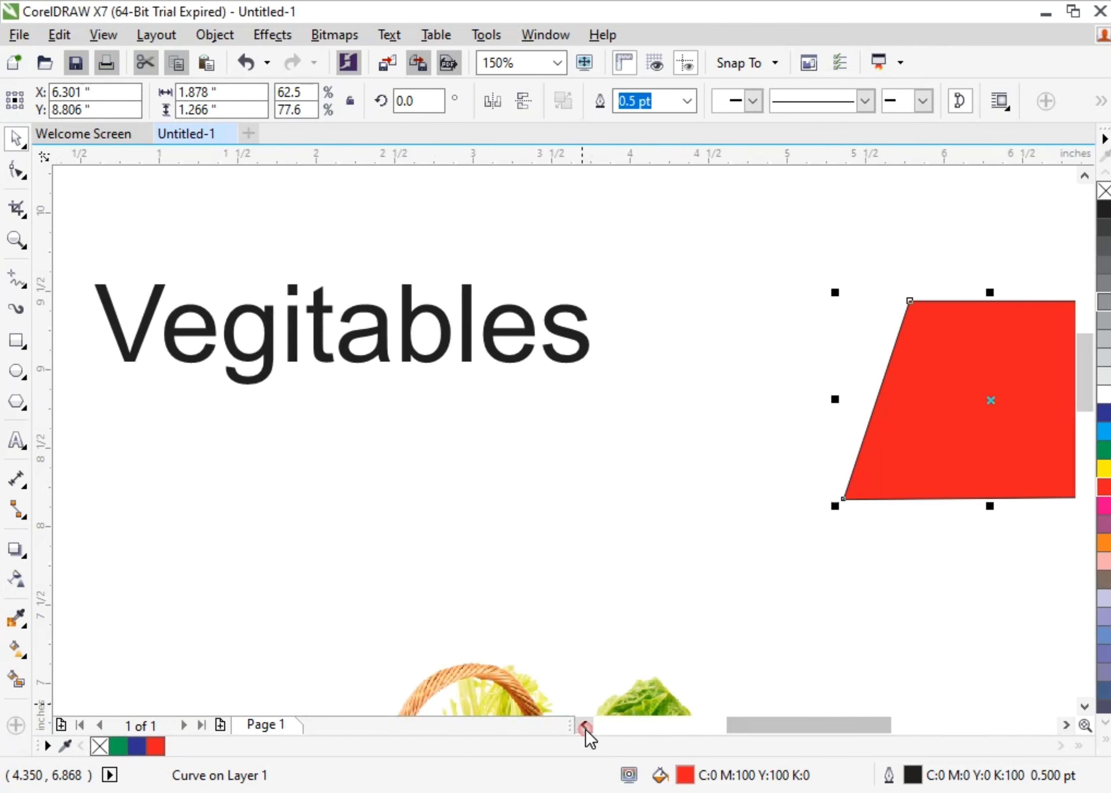
left_click(296, 362)
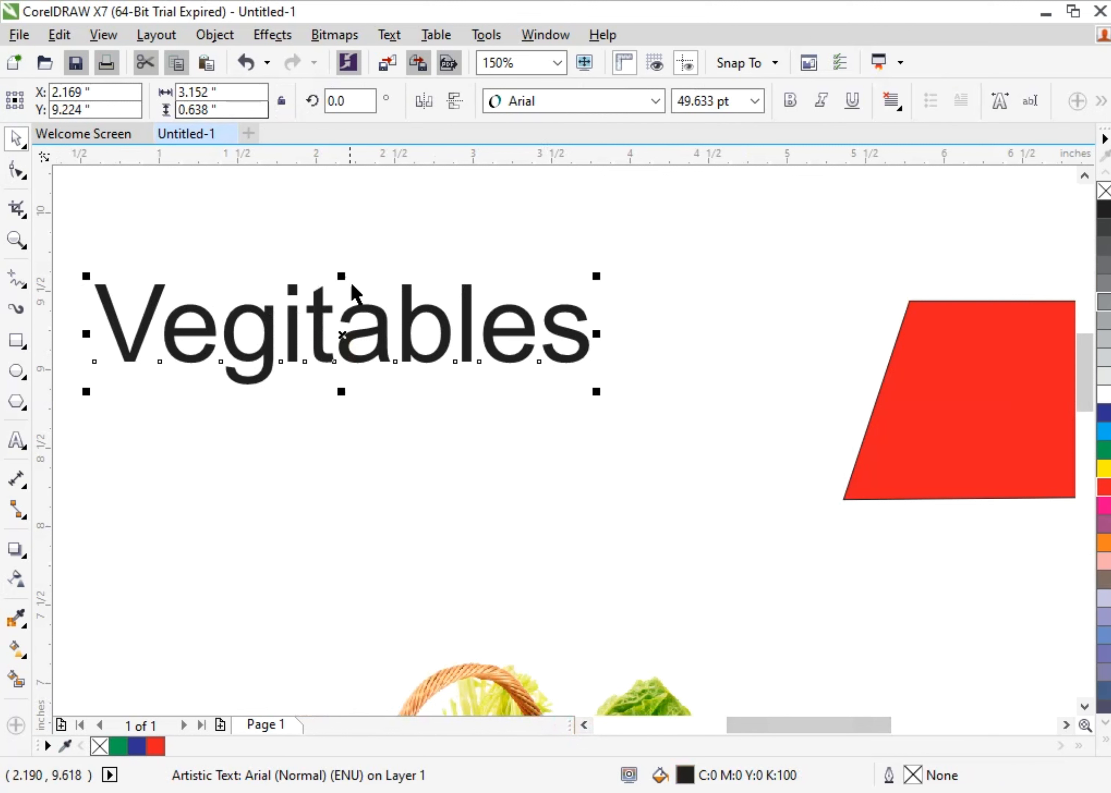
left_click_drag(342, 346, 396, 329)
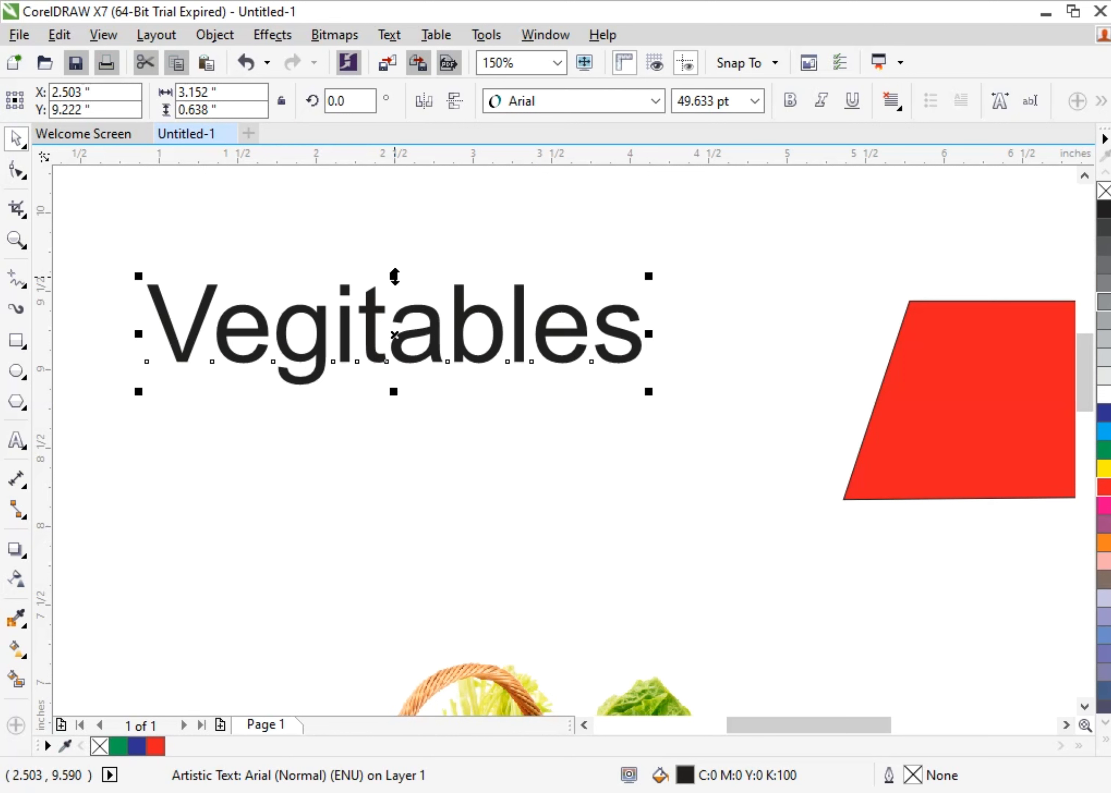
mouse_move(393, 278)
left_mouse_down()
mouse_move(416, 454)
mouse_move(397, 632)
mouse_move(394, 540)
mouse_move(424, 279)
mouse_move(405, 262)
left_mouse_up()
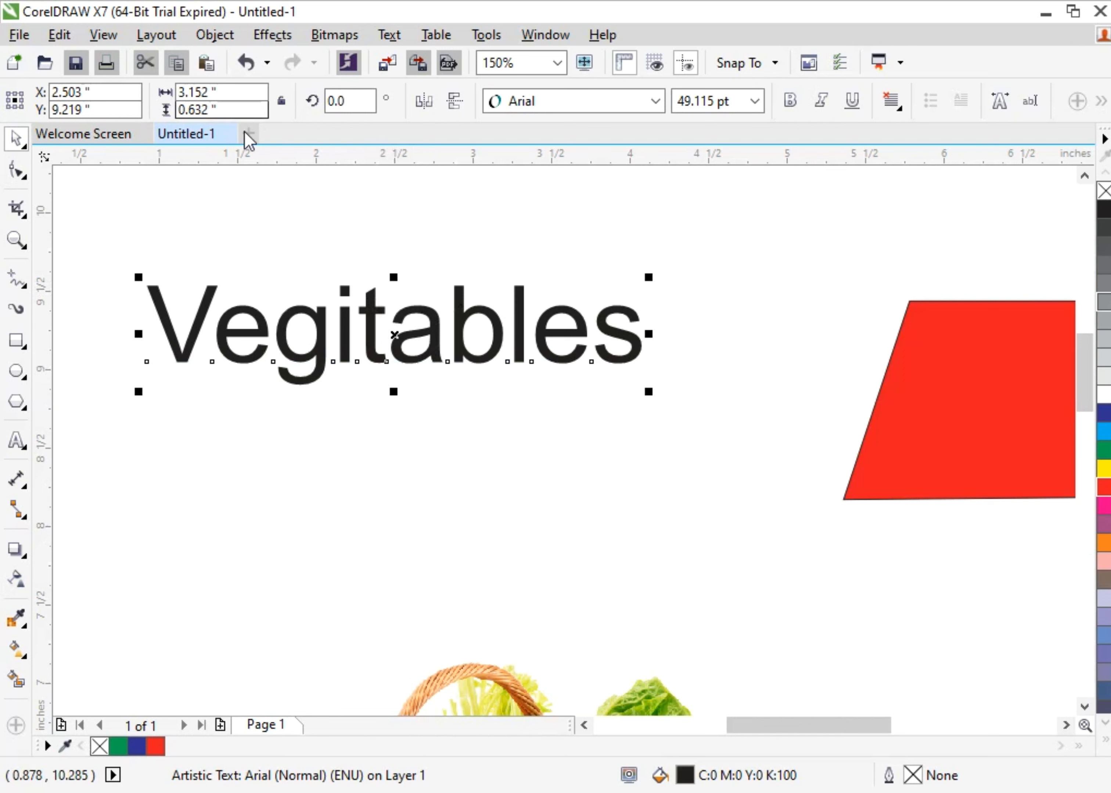
mouse_move(395, 277)
left_mouse_down()
mouse_move(368, 644)
mouse_move(382, 564)
mouse_move(384, 280)
left_mouse_up()
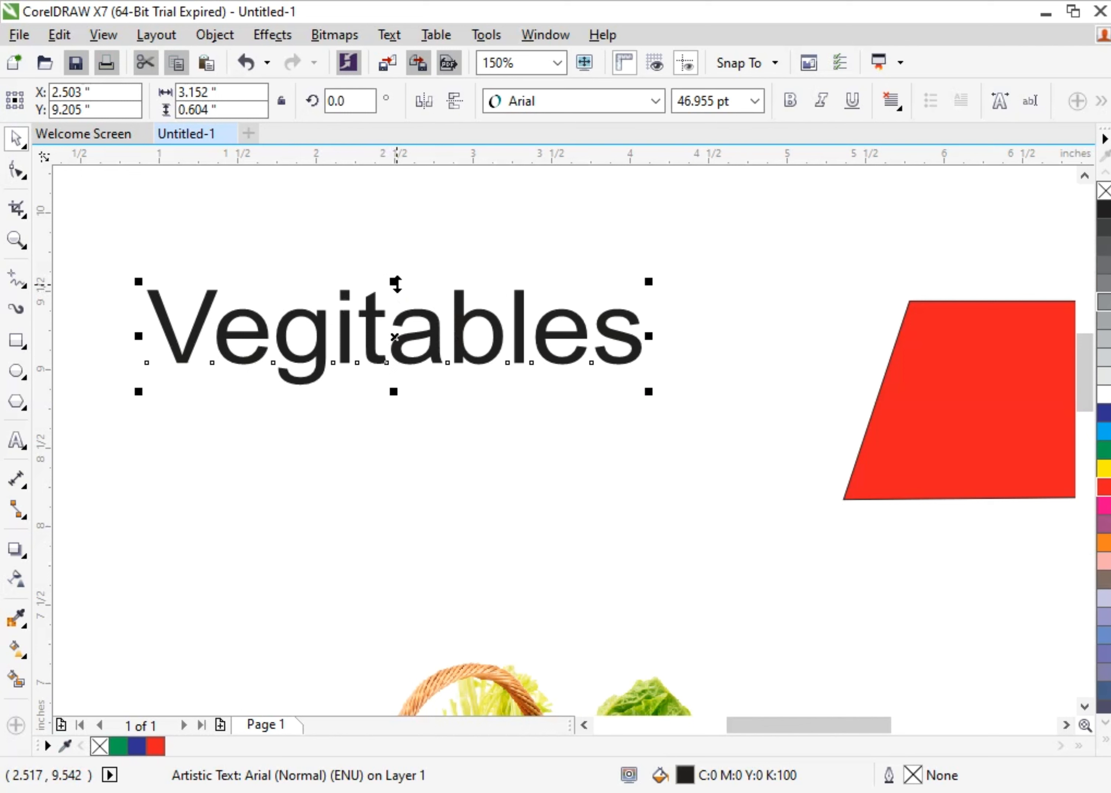
- Try flipping the "Vegitables" text vertically below its baseline by scaling it from its upper edge, and undo the flip
left_click_drag(395, 283, 402, 463)
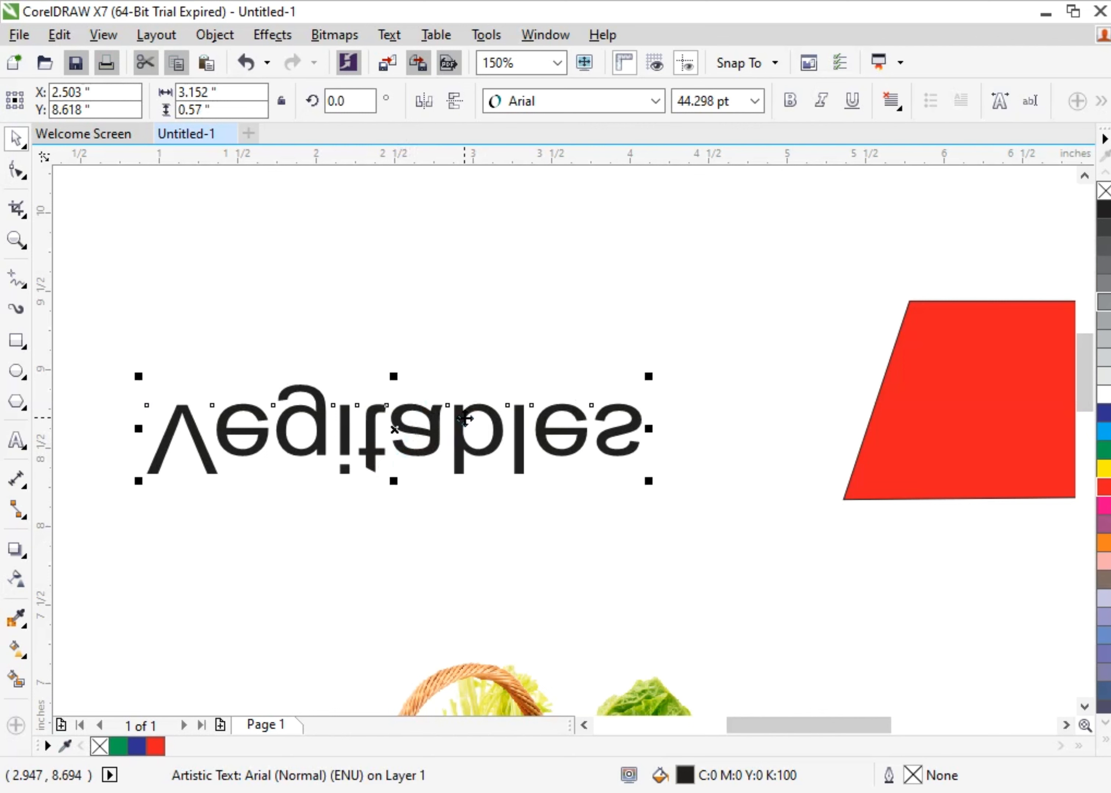
key("ctrl+z")
key("ctrl+z")
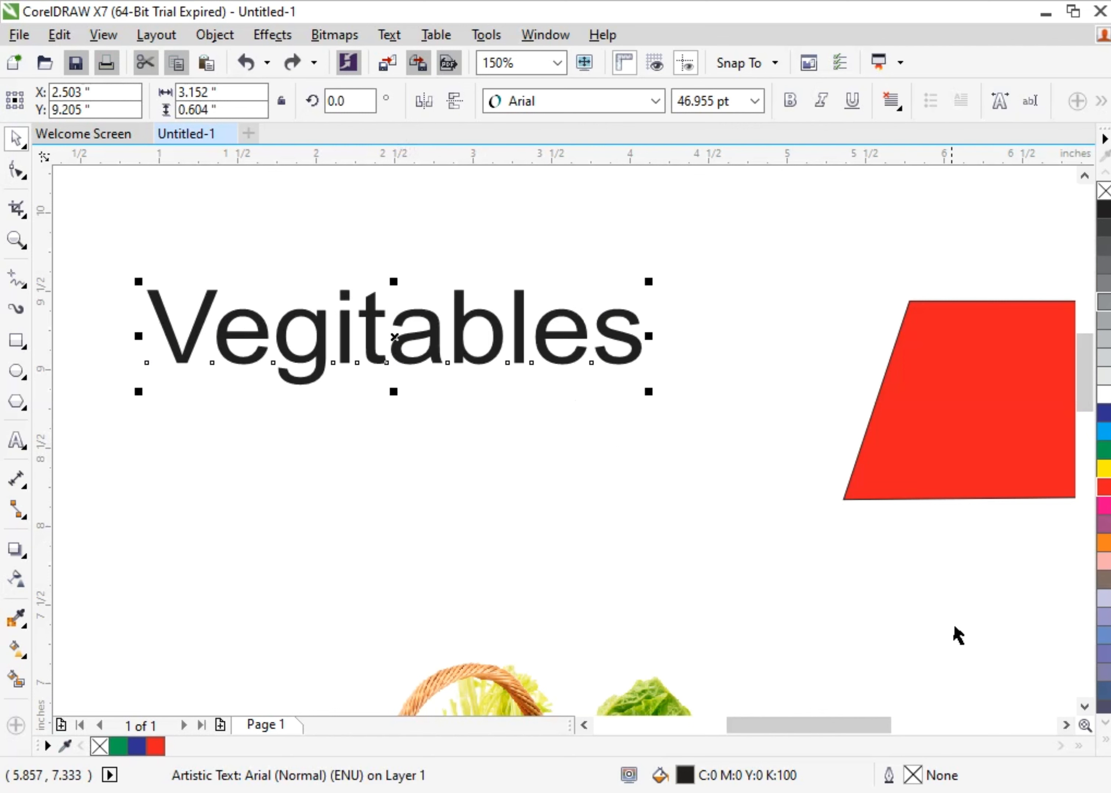
- Select the vegetable basket image and move it up, closer to the text, to about Y 7.2 inches
scroll(710, 495, "down", 1)
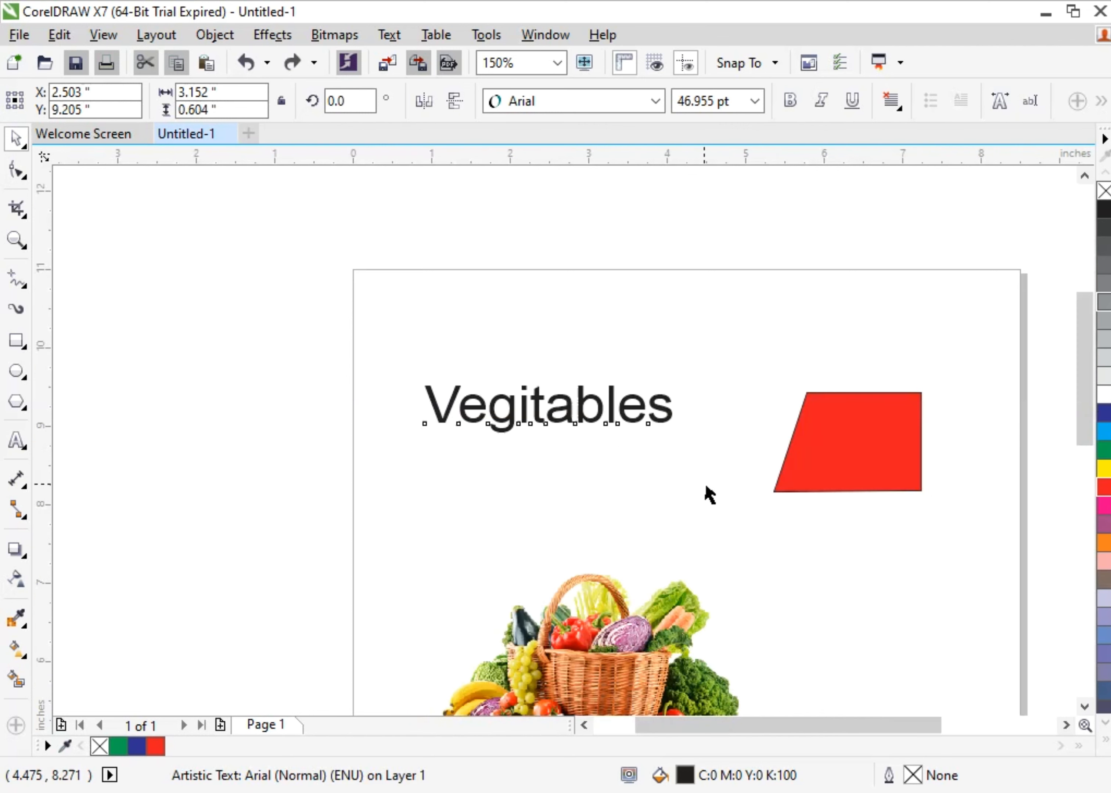
left_click(1084, 707)
left_click(1084, 707)
left_click(1083, 706)
scroll(667, 522, "up", 1)
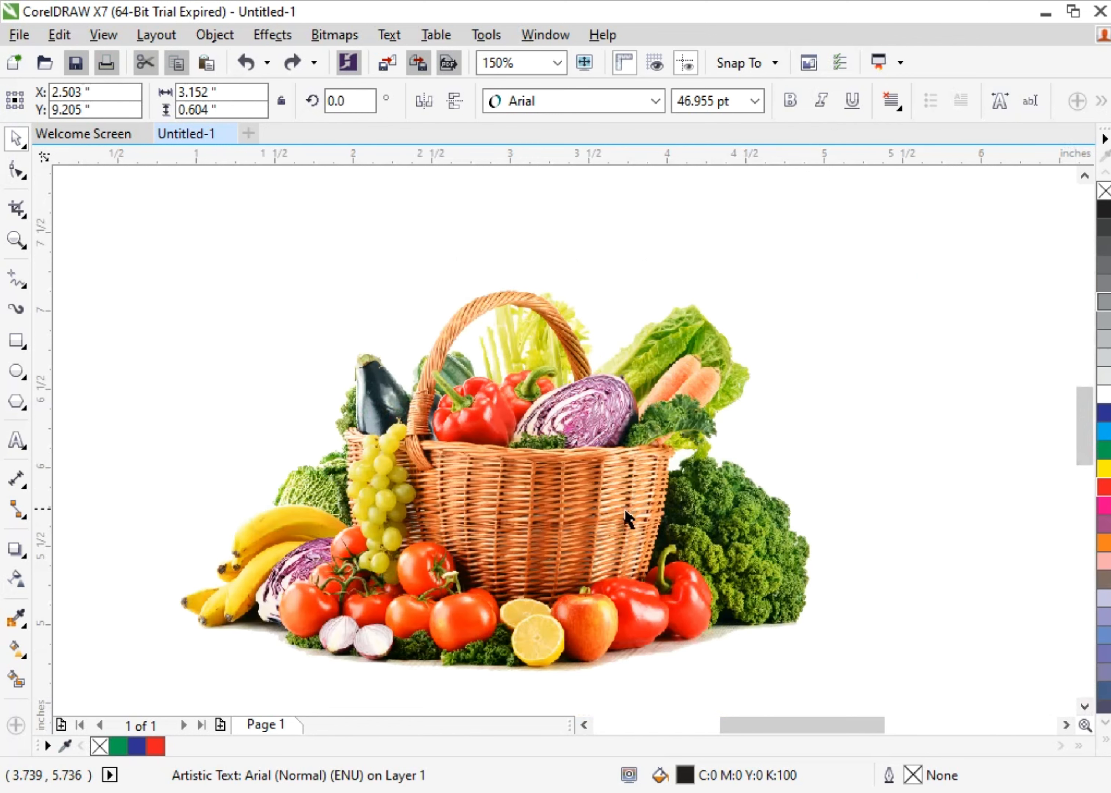
scroll(620, 514, "down", 1)
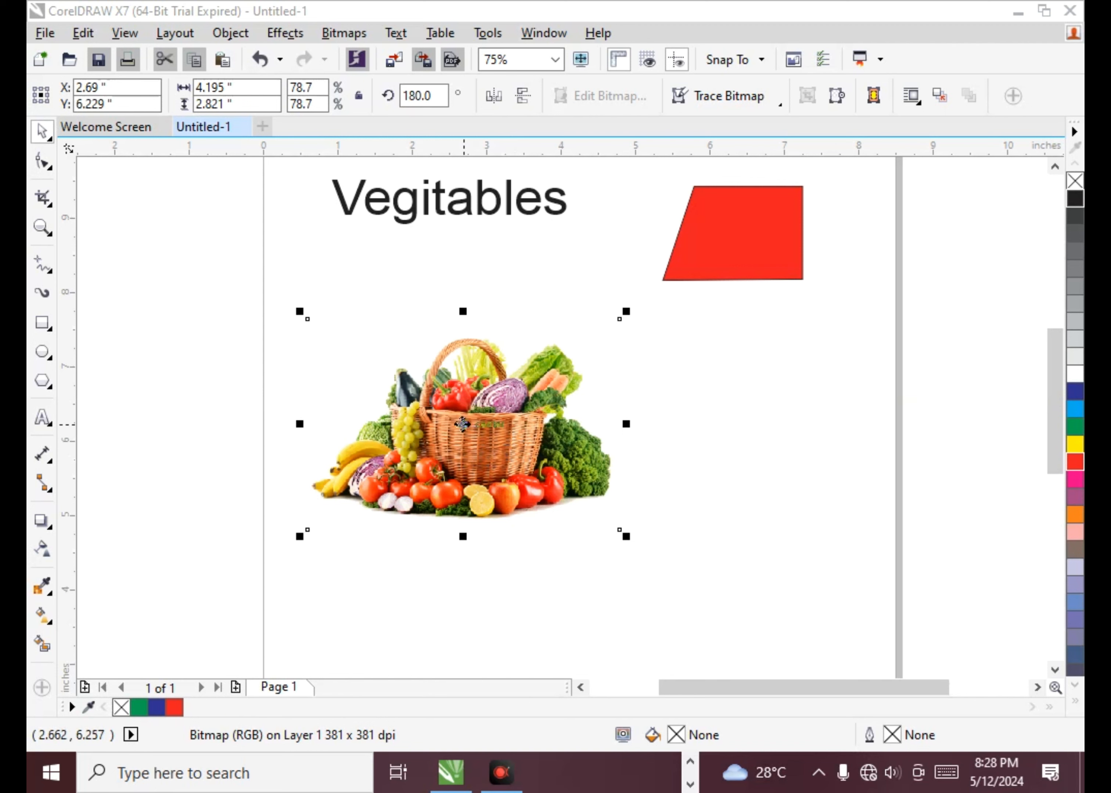
left_click_drag(454, 435, 451, 361)
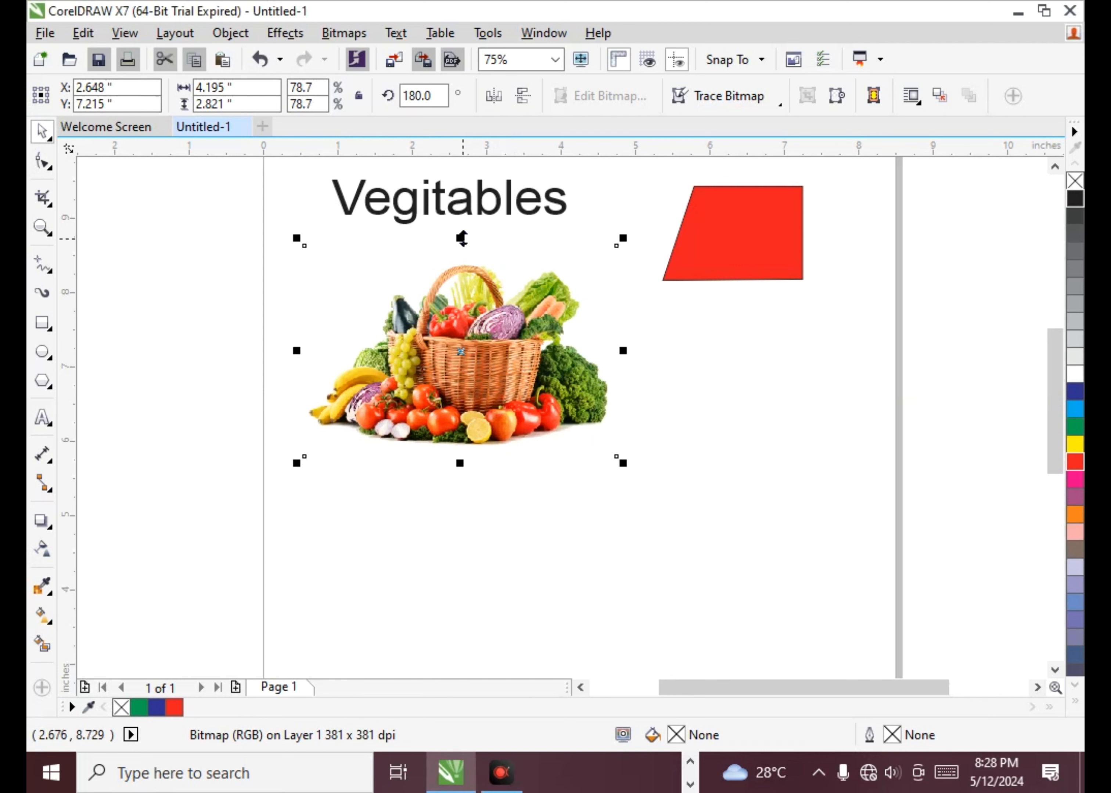
- Try mirroring the basket image downward with free stretching to about 5.5 inches high, and undo it
left_click_drag(461, 238, 453, 642)
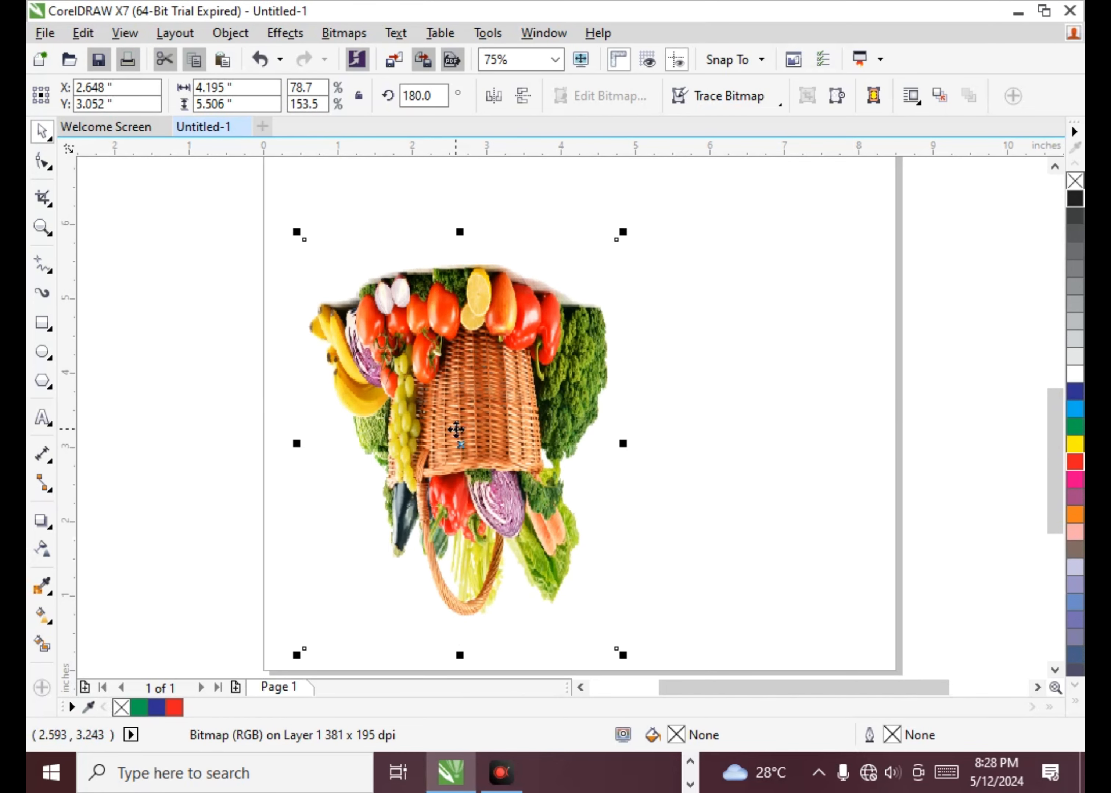
key("ctrl+z")
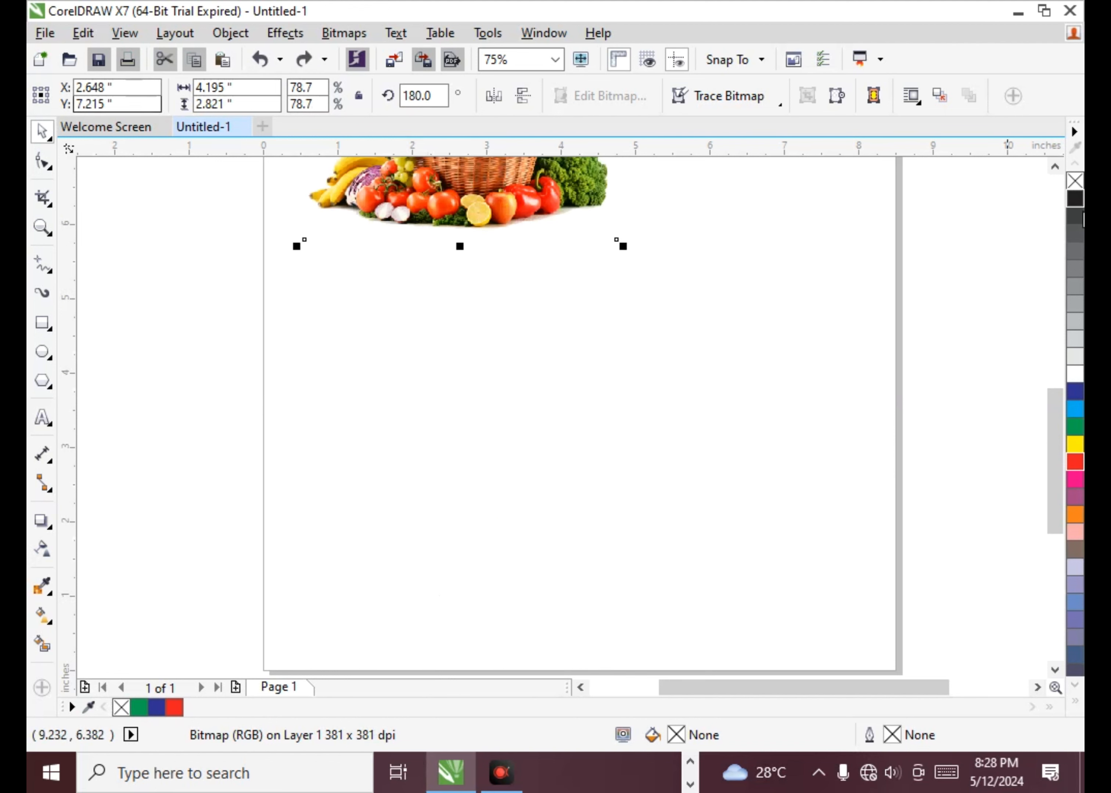
- Mirror the basket image vertically across its lower edge at its original 4.195 by 2.821 inch size
scroll(822, 191, "up", 1)
scroll(827, 196, "down", 1)
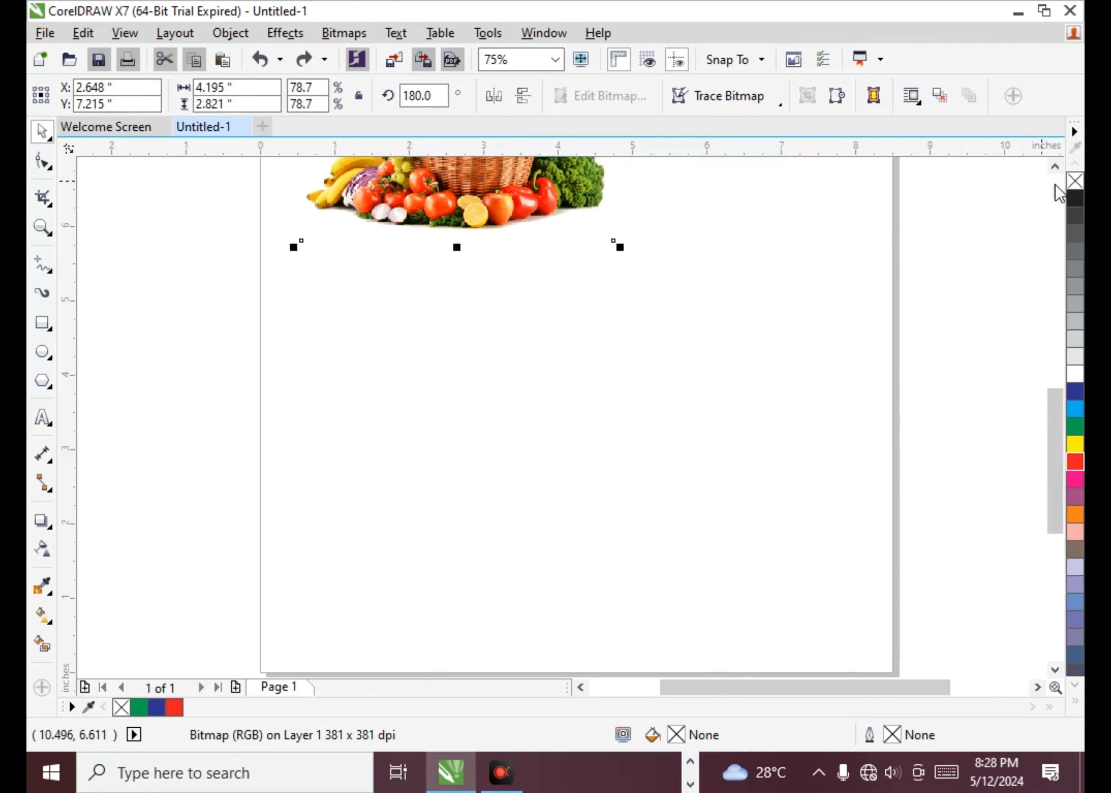
left_click(1055, 168)
left_click(1055, 168)
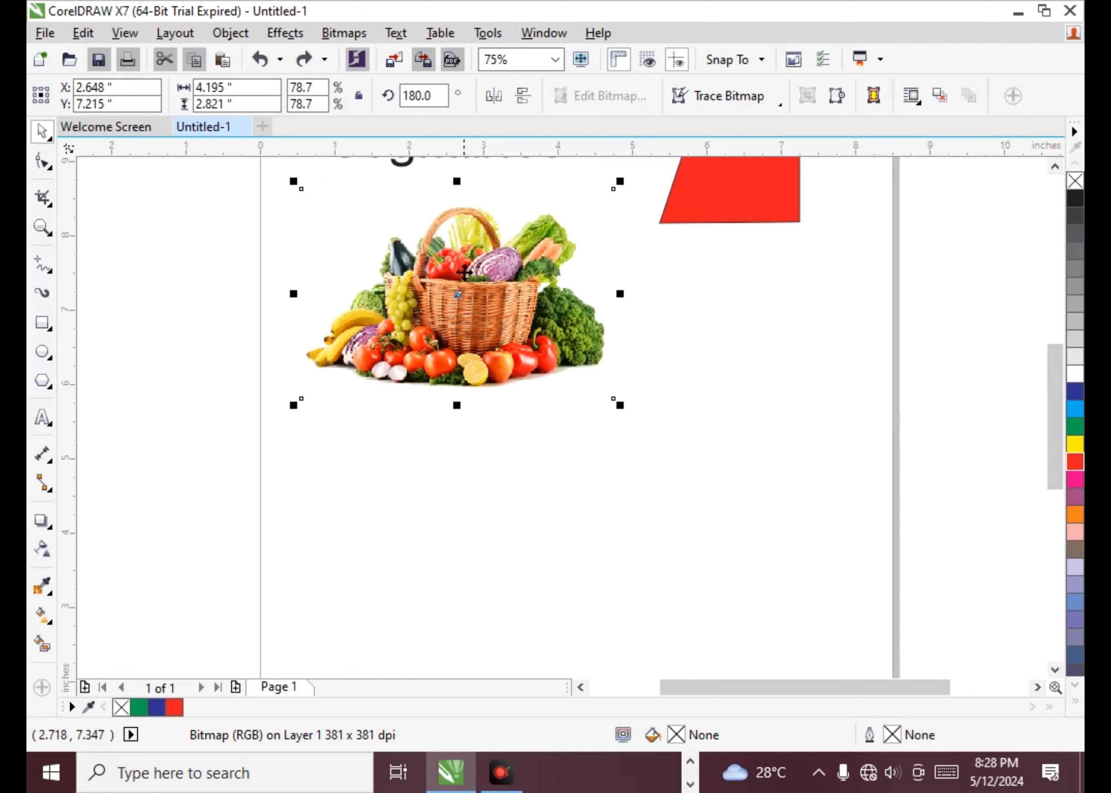
left_click_drag(456, 188, 476, 504)
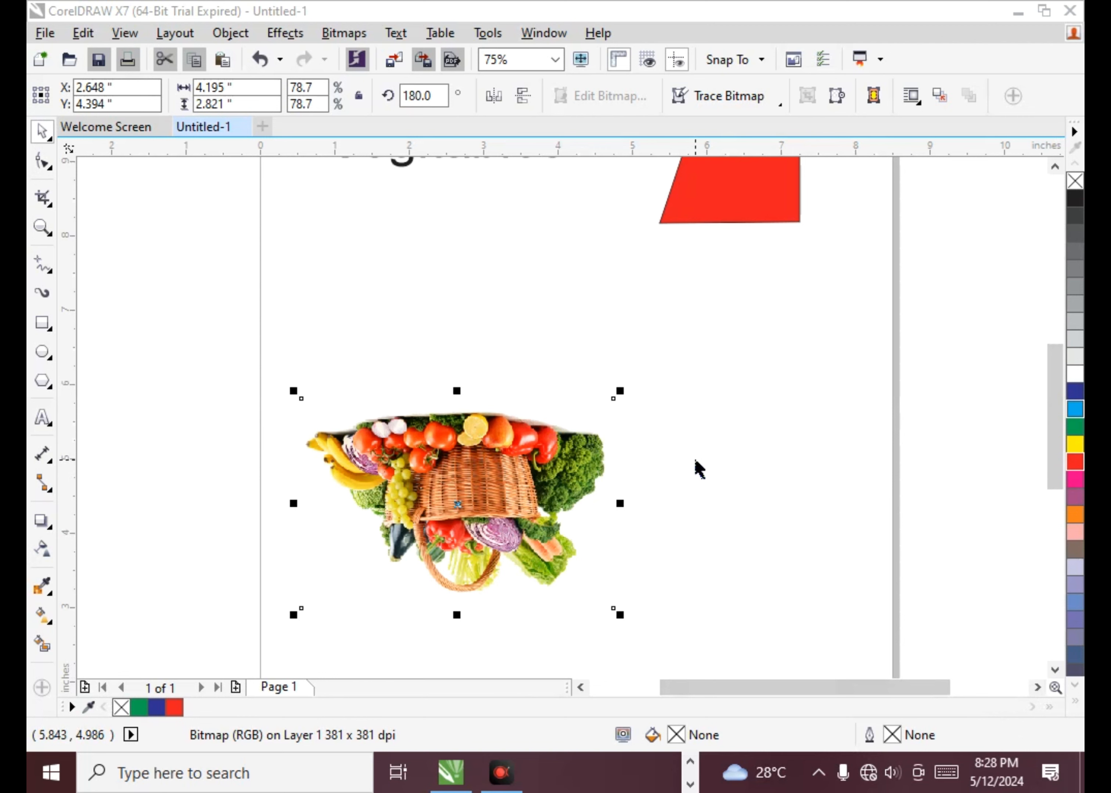
scroll(698, 469, "up", 2)
scroll(595, 245, "down", 2)
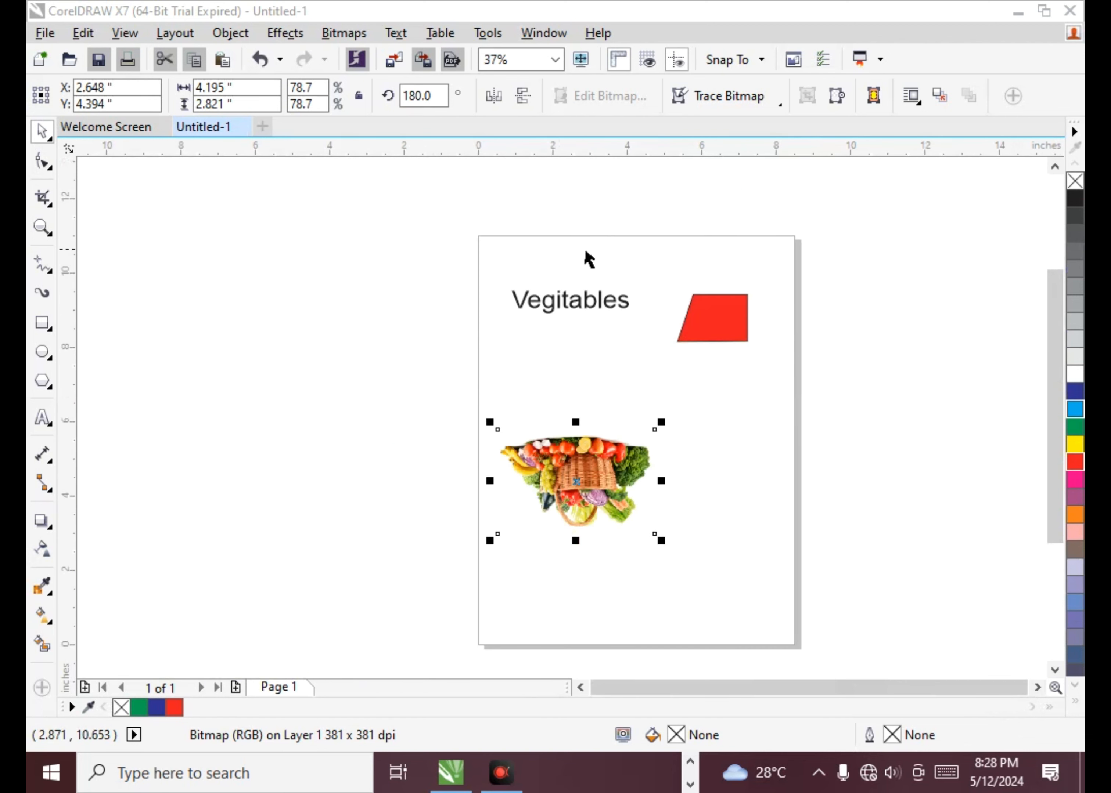
scroll(580, 248, "up", 1)
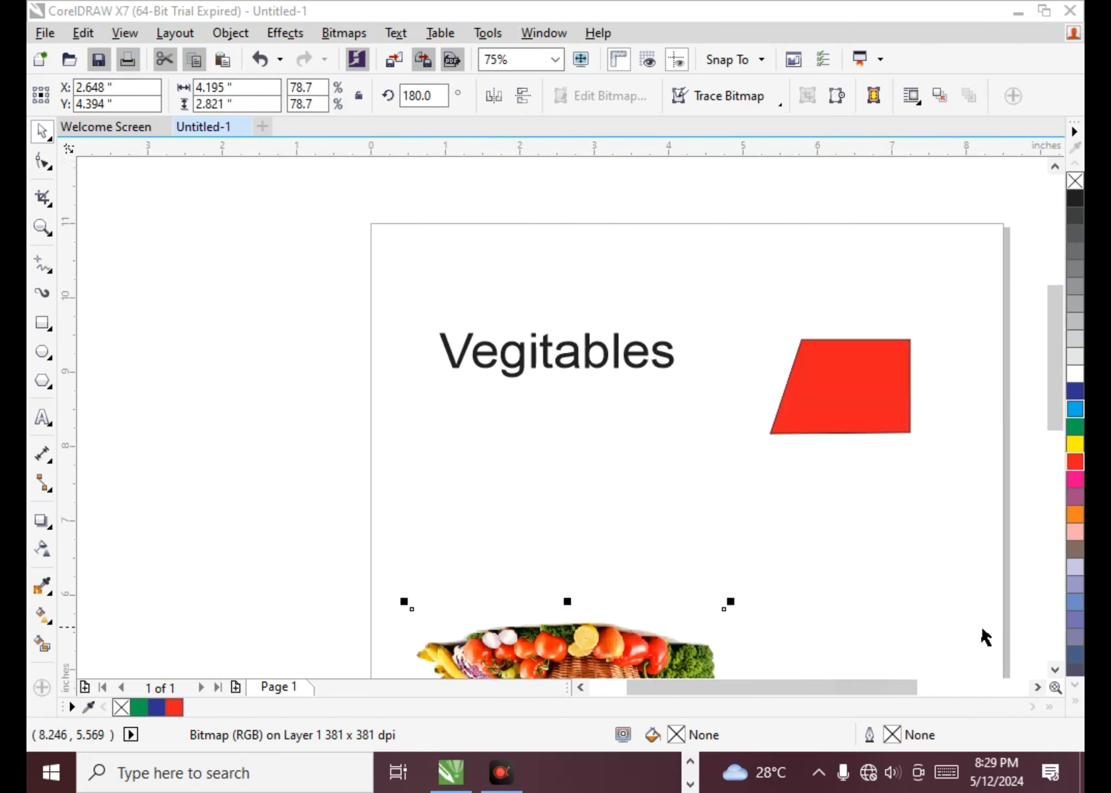
scroll(982, 637, "down", 1)
scroll(962, 637, "up", 2)
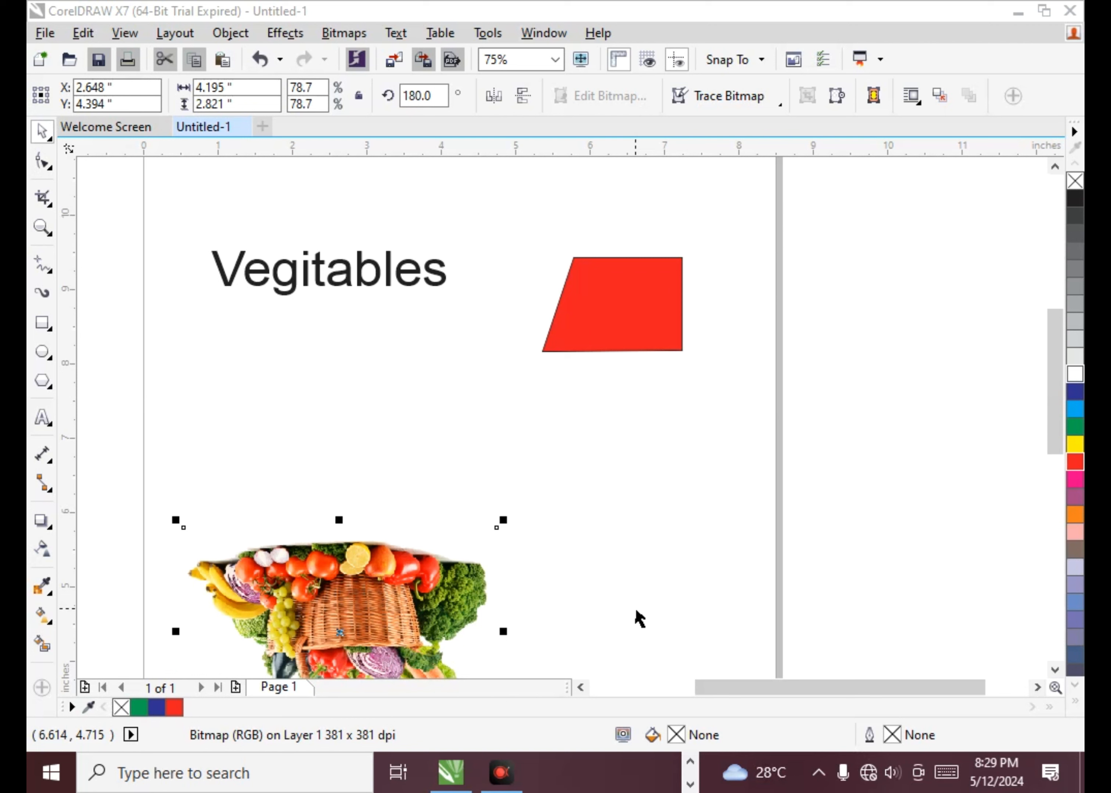
- Move the red shape between the "Vegitables" text and the basket image, and scale it to about 1.9 by 1.7 inches
left_click(659, 326)
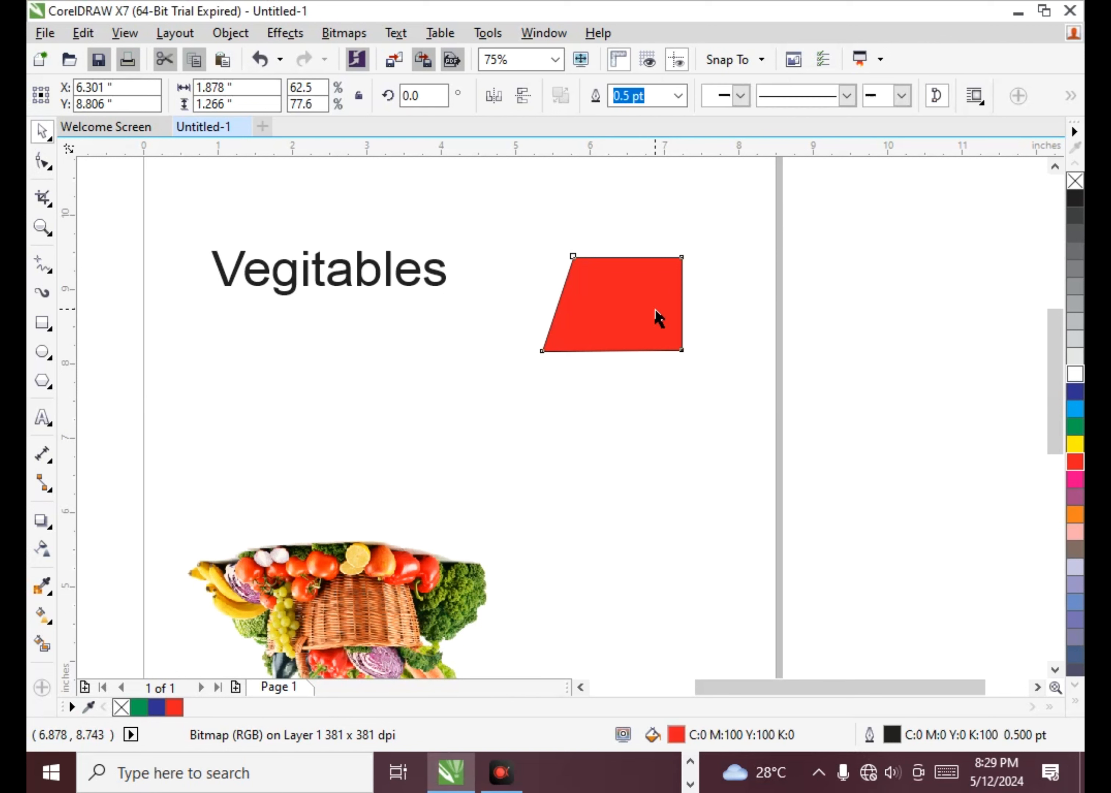
left_click_drag(610, 307, 436, 414)
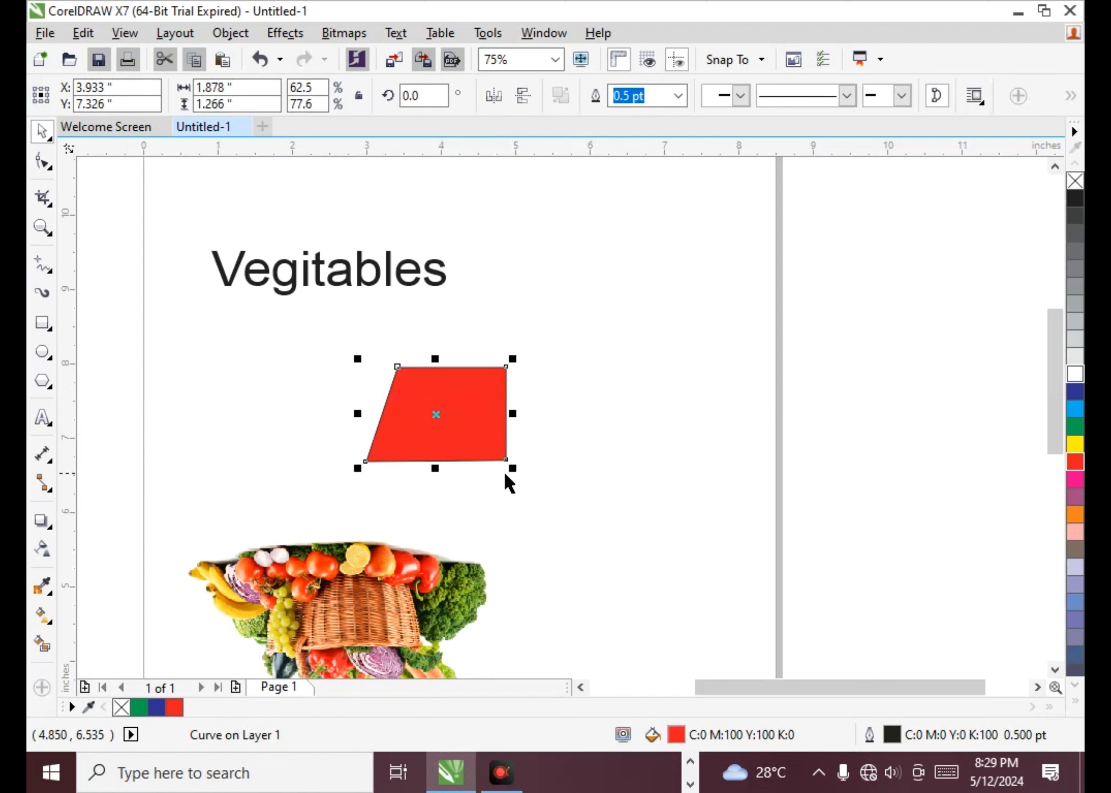
left_click_drag(514, 472, 558, 515)
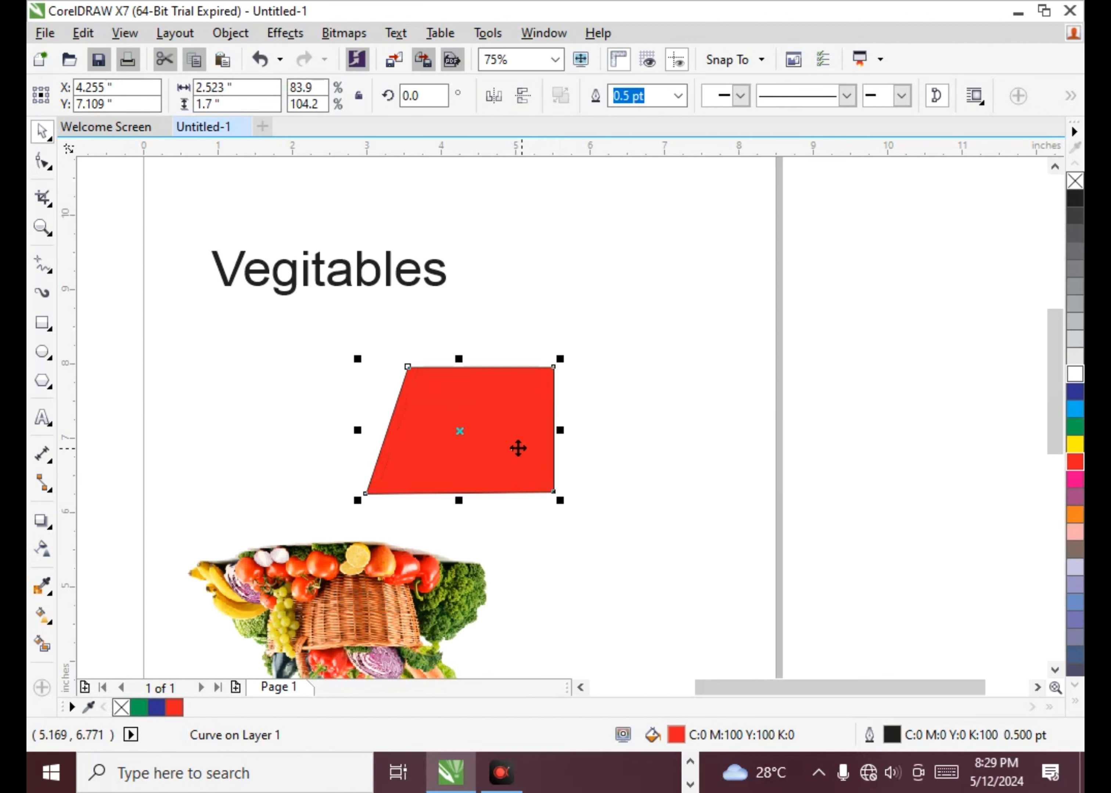
left_click_drag(560, 430, 513, 434)
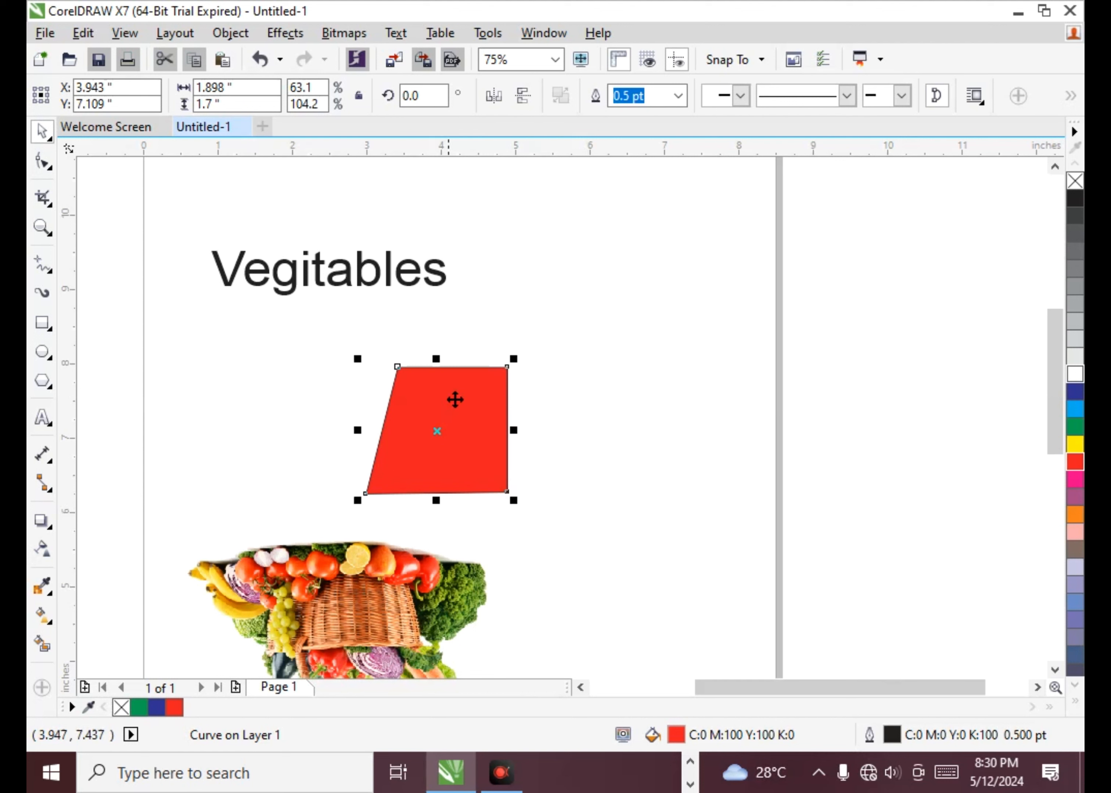
- Duplicate the red shape with 0.25 inch horizontal and vertical offsets, and place the copy beside the original at about X 6.135, Y 7.153 inches
scroll(443, 444, "up", 1)
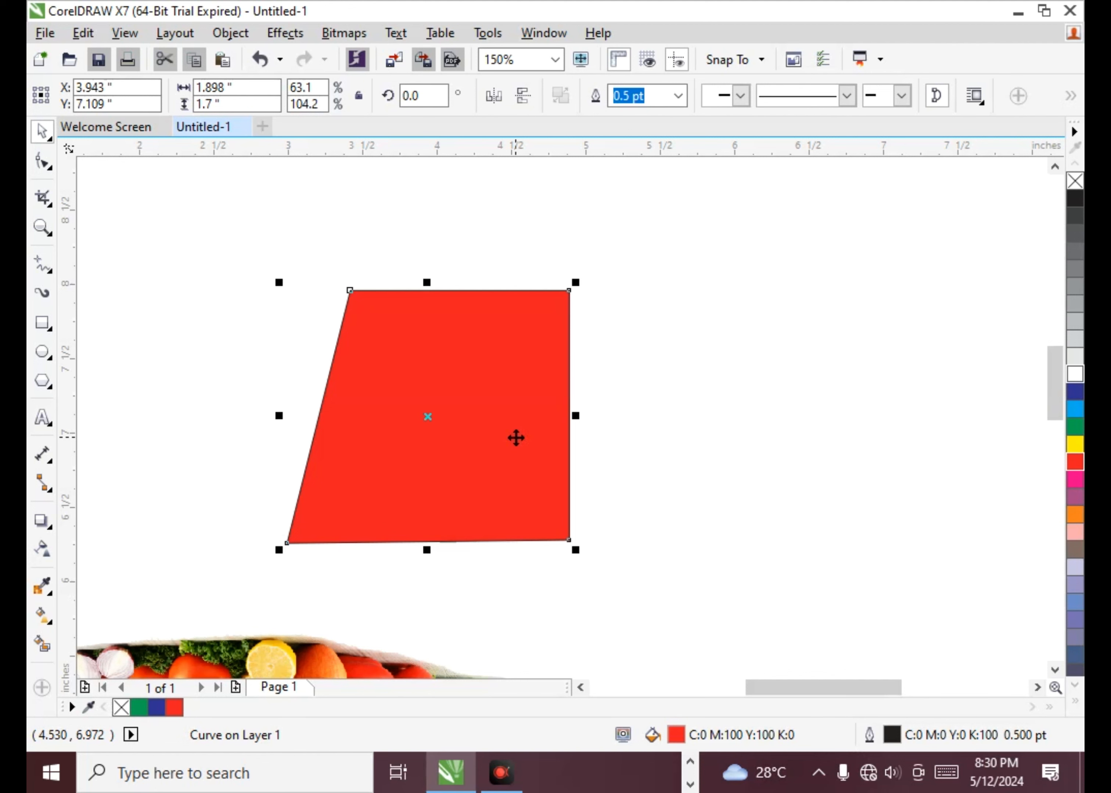
key("ctrl+d")
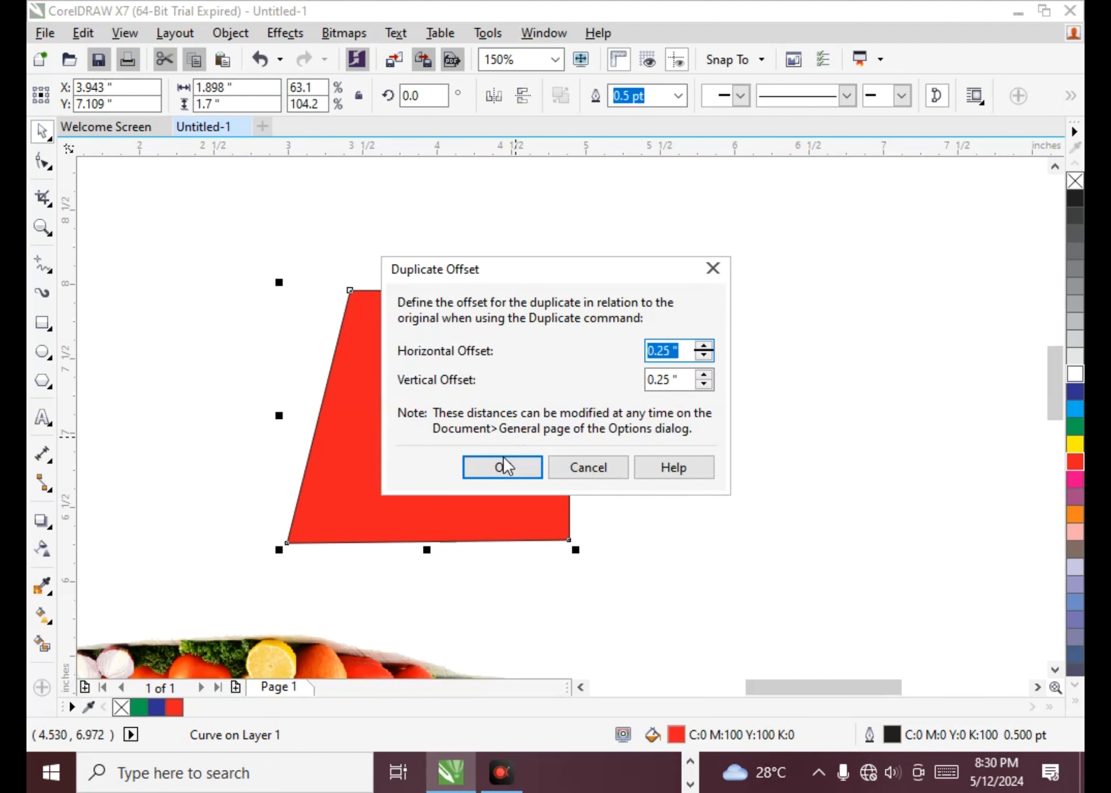
left_click(503, 466)
left_click_drag(471, 379, 752, 415)
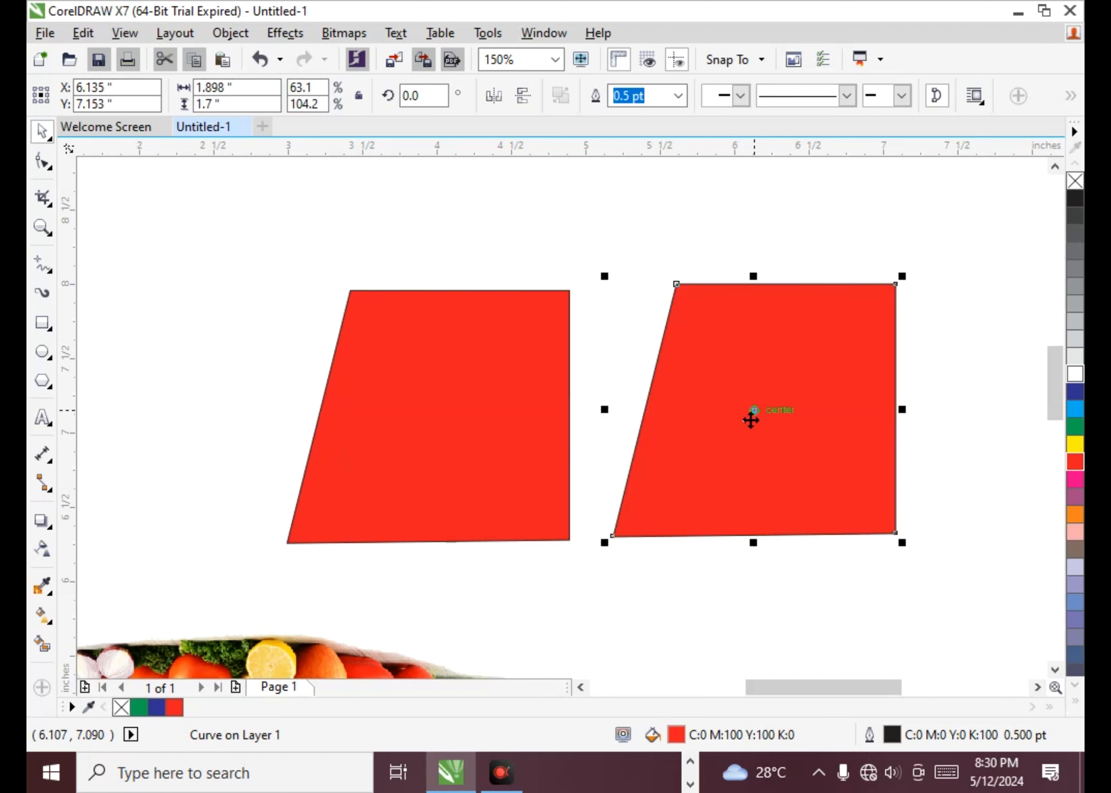
left_click(610, 262)
left_click(742, 388)
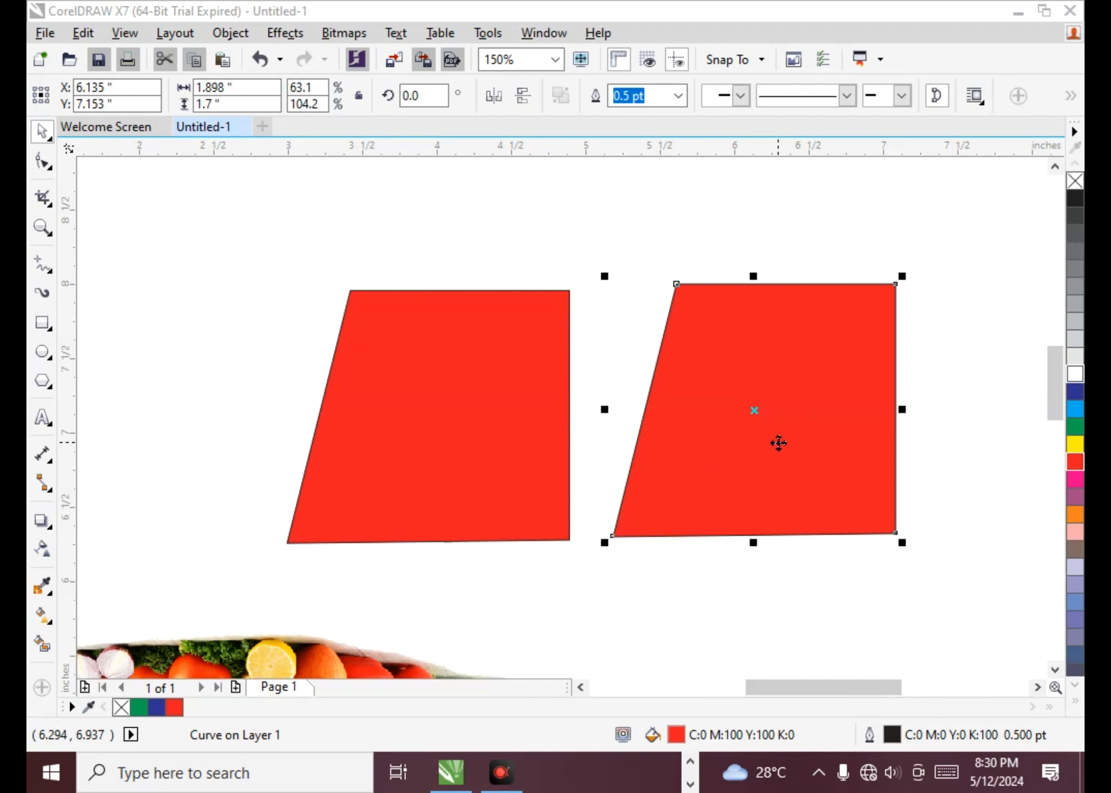
left_click(250, 357)
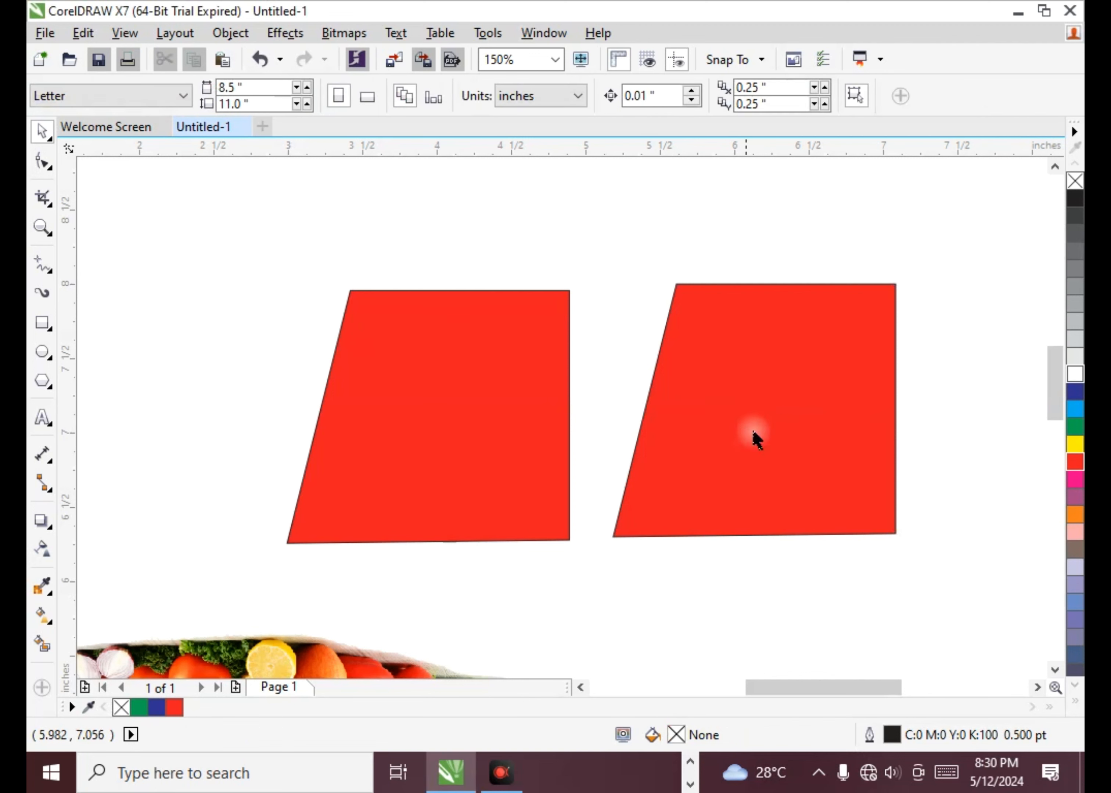
left_click(754, 439)
- Undo the copy's last move and shift it to overlap the original at about X 4.568, Y 7.234 inches
key("ctrl+z")
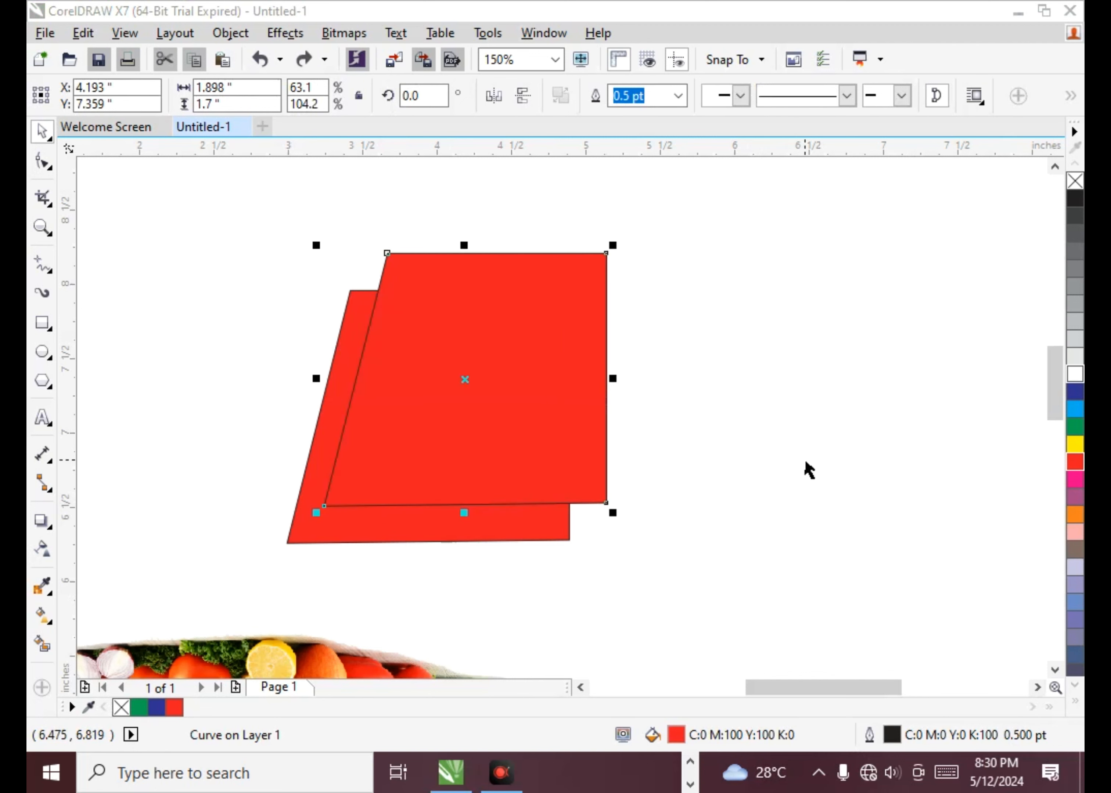
left_click(736, 388)
left_click(523, 381)
left_click_drag(523, 381, 555, 392)
key("Escape")
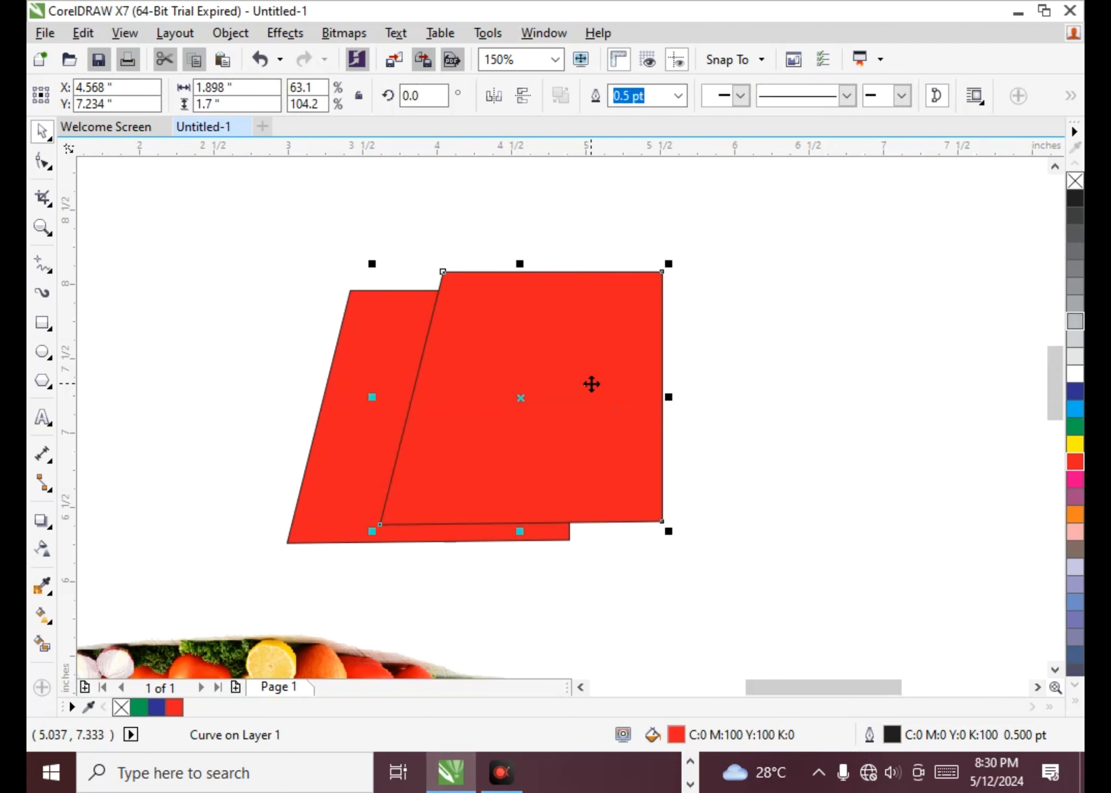
- Undo the duplicate and the narrowing of the red shape, leaving one shape at its wider size, and deselect it
key("ctrl+z")
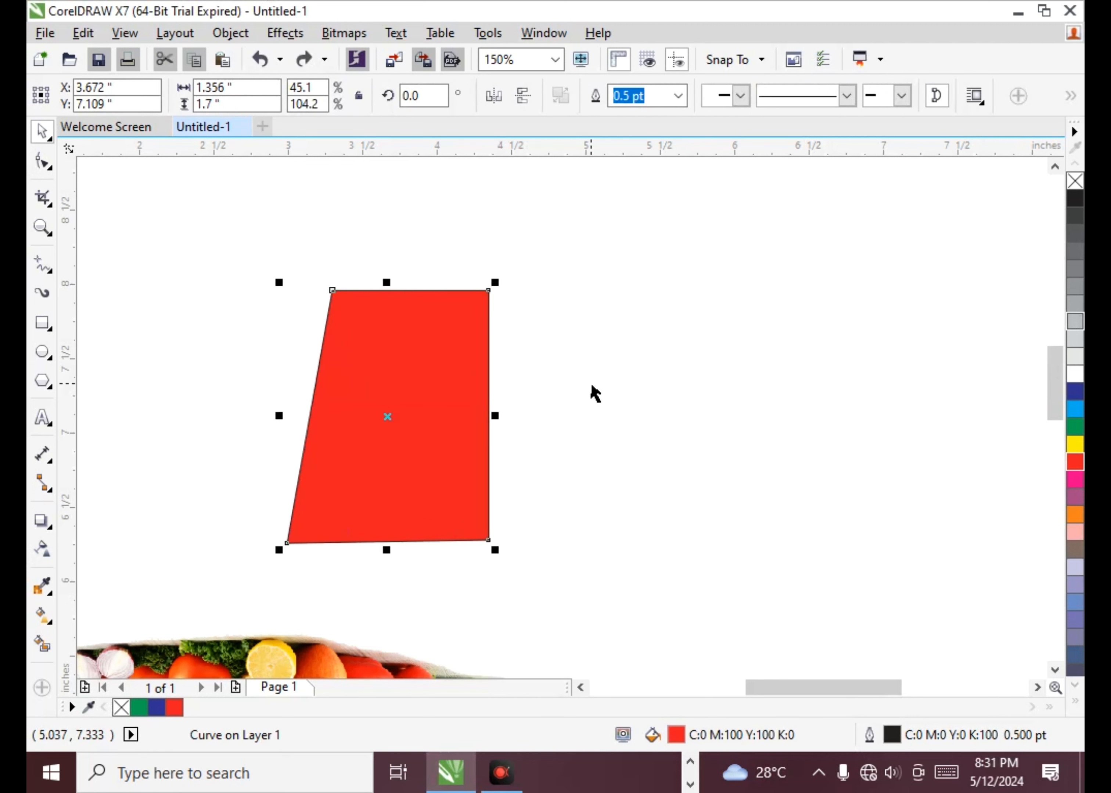
key("ctrl+shift+z")
left_click(784, 363)
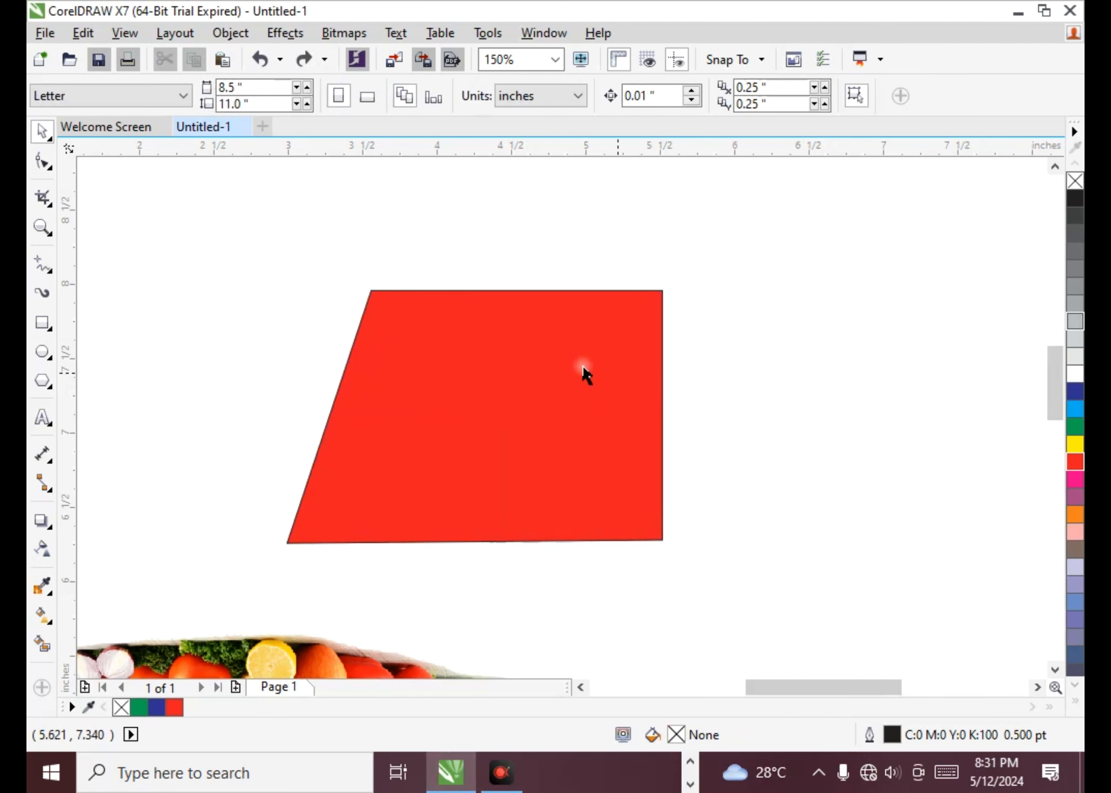
- Narrow the red shape from its vertical edge and lower its upper edge, to about 1.891 by 1.477 inches
left_click(509, 449)
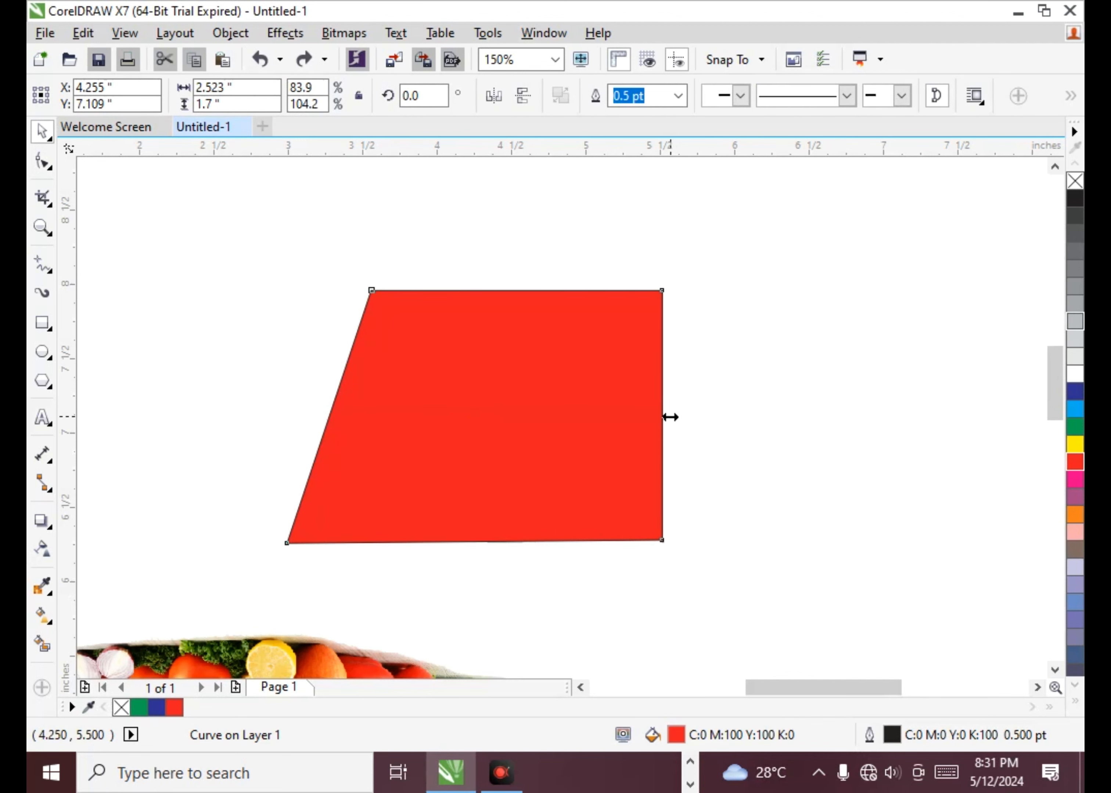
left_click_drag(670, 417, 607, 418)
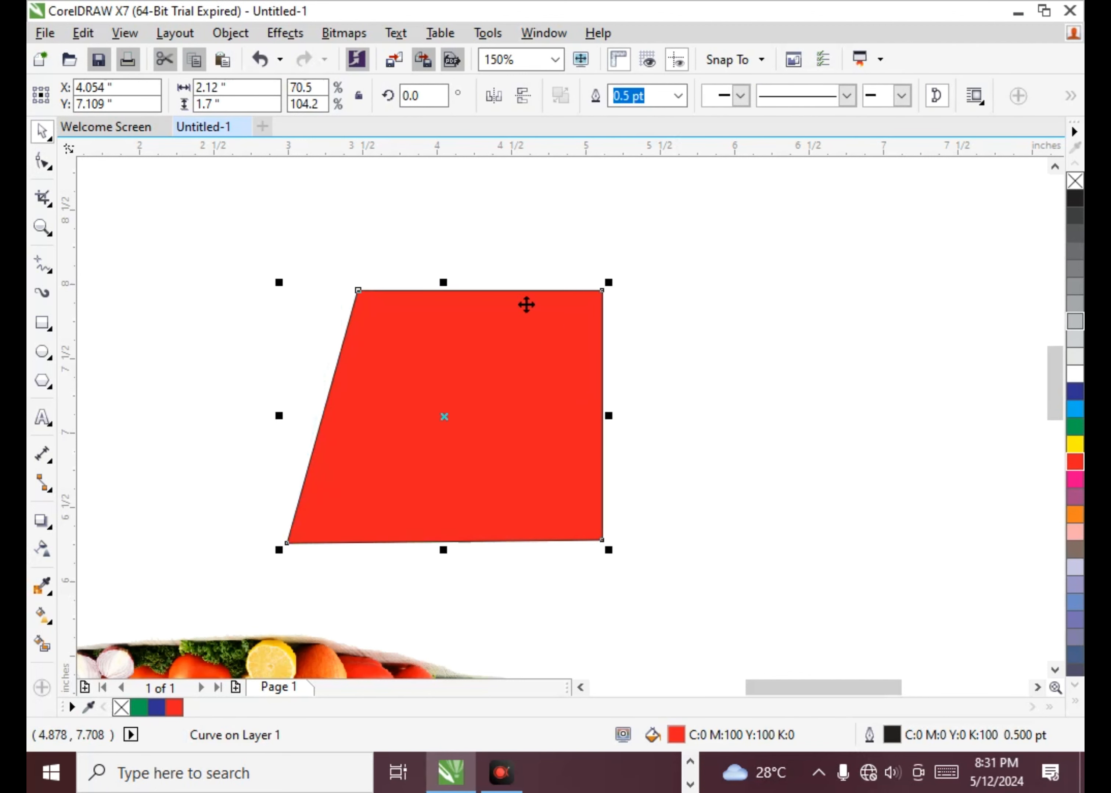
left_click_drag(443, 282, 454, 316)
left_click_drag(607, 434, 569, 439)
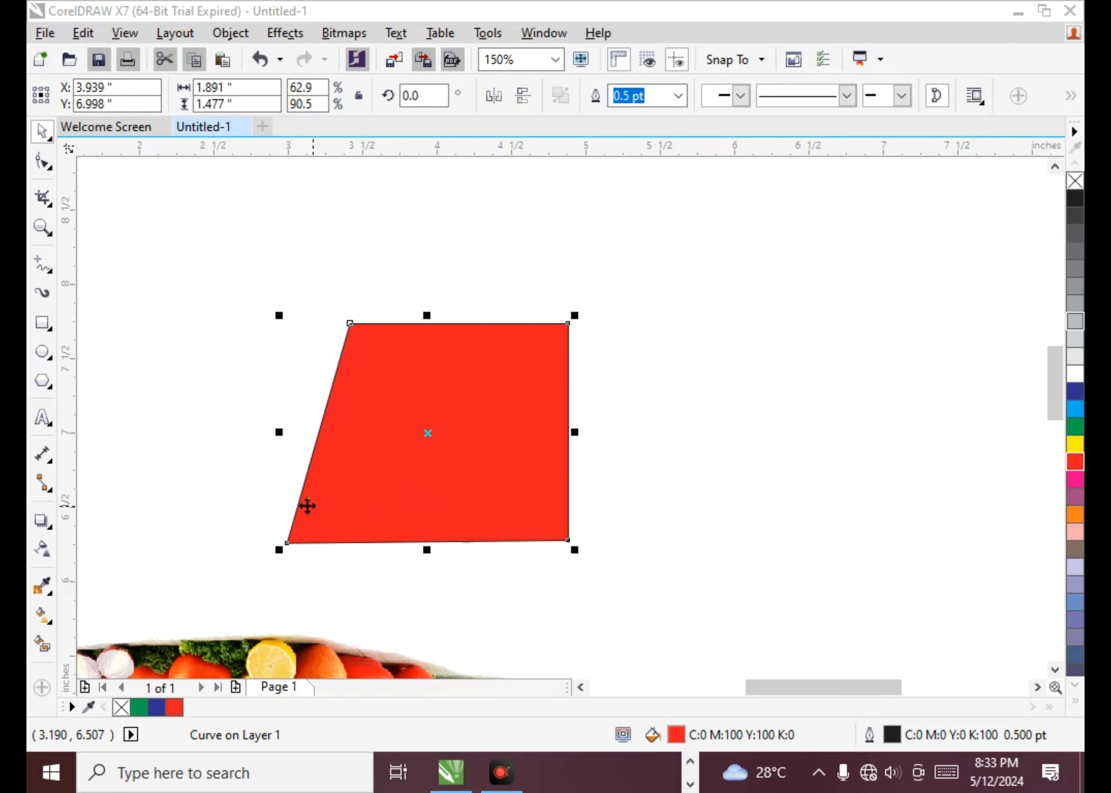
scroll(254, 491, "down", 2)
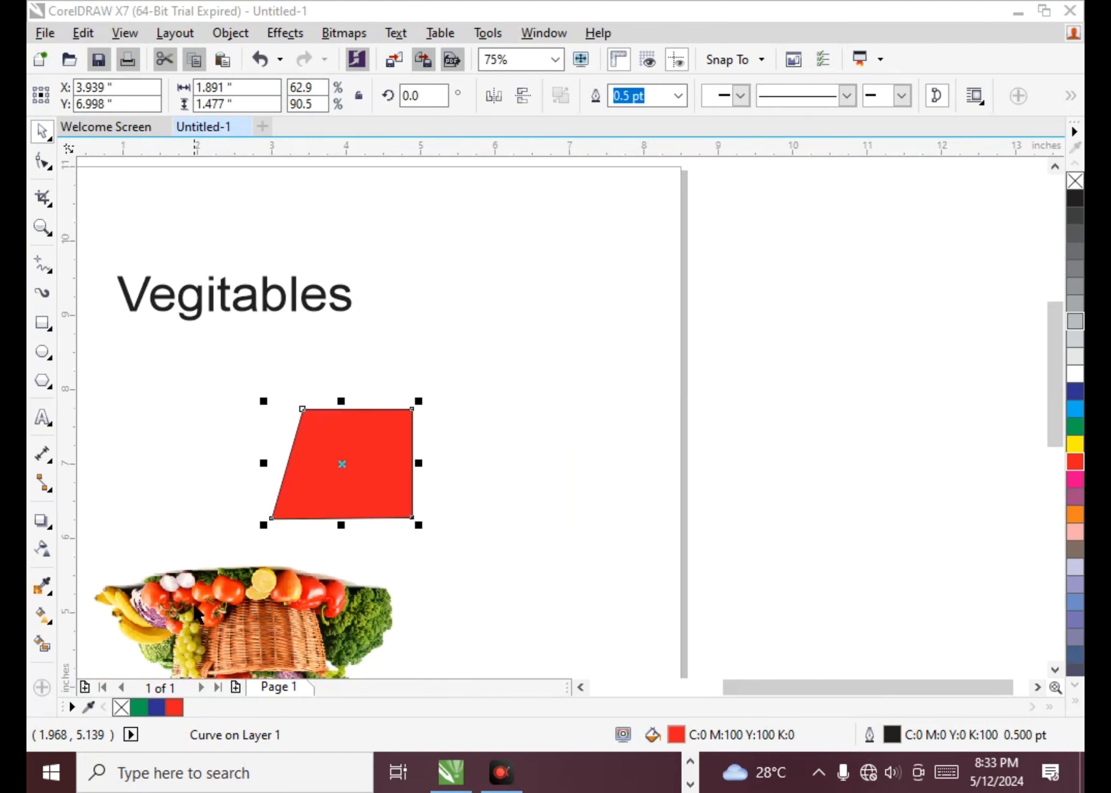